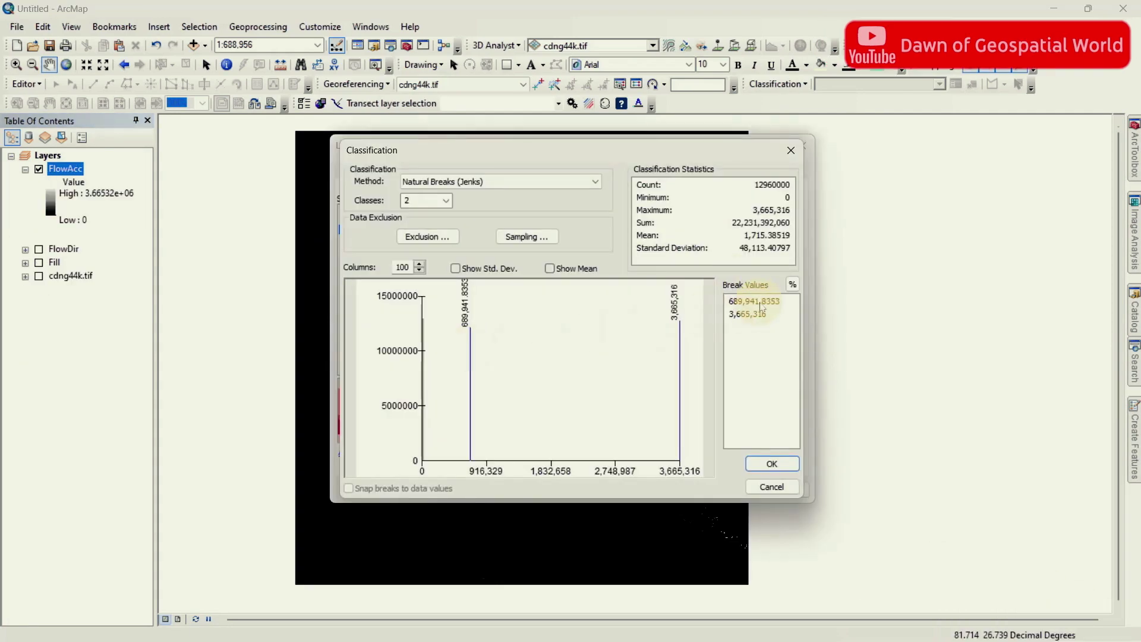
- Apply the 2-class Natural Breaks classification to FlowAcc, showing blue streams on light green
click(773, 463)
click(782, 486)
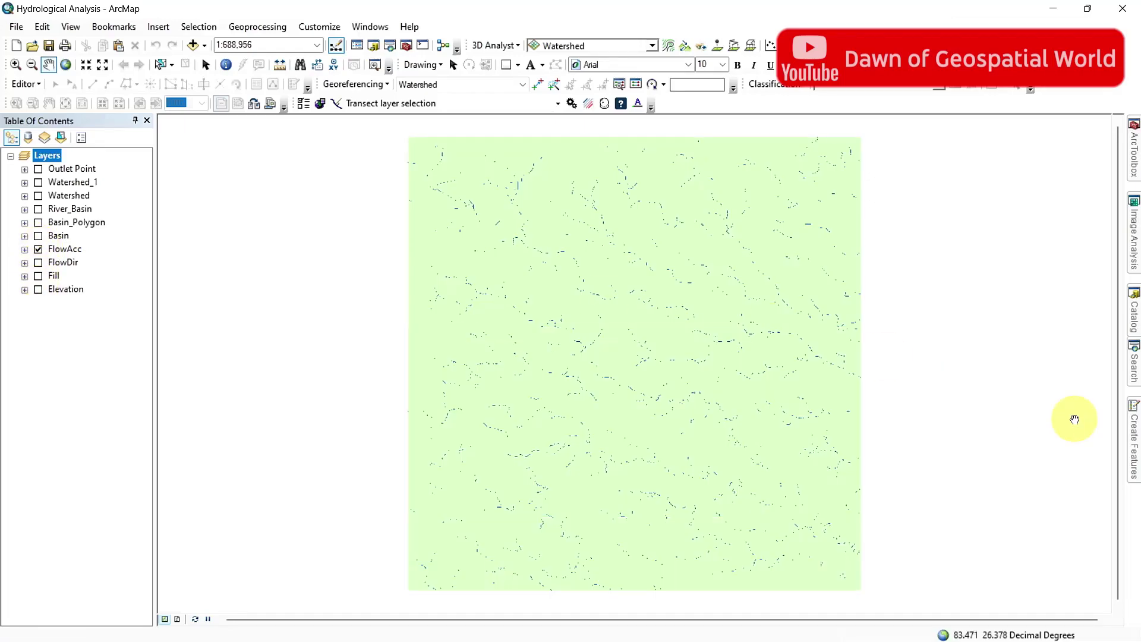
- Build and run the Raster Calculator expression "FlowAcc" > threshold to create flowacc_rast
click(1134, 364)
text(raster calculator)
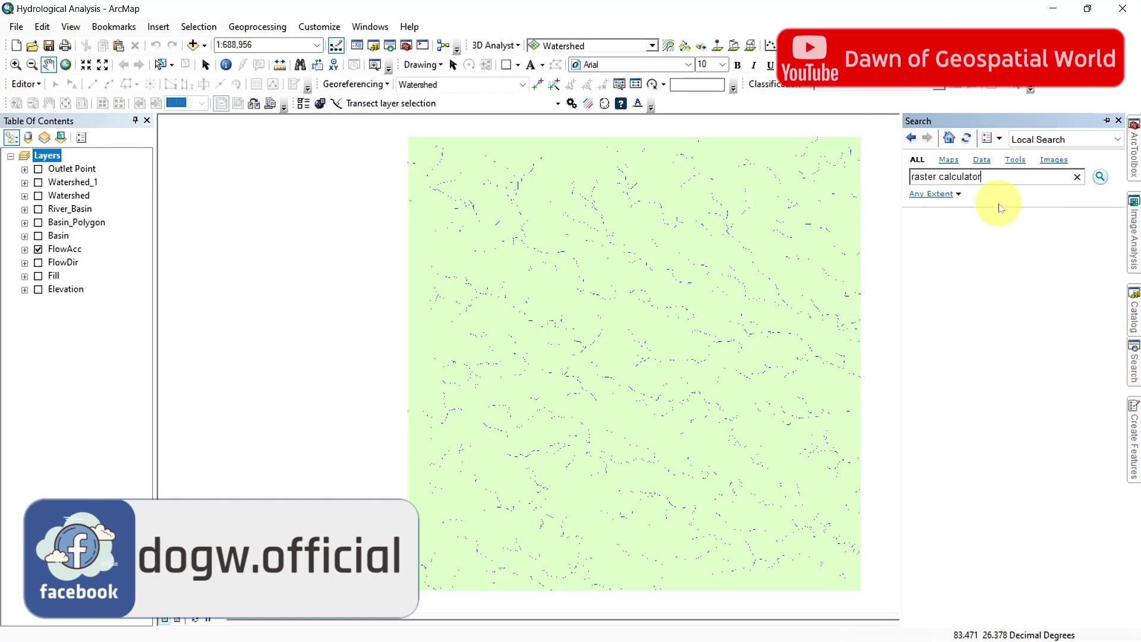
key(Return)
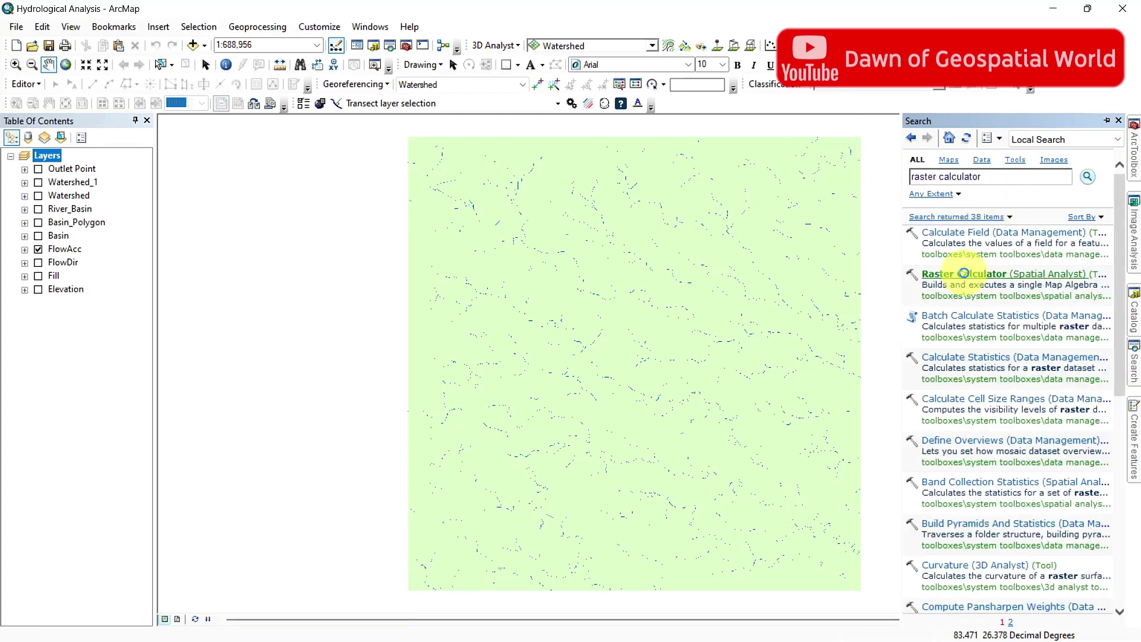
click(965, 274)
double_click(341, 190)
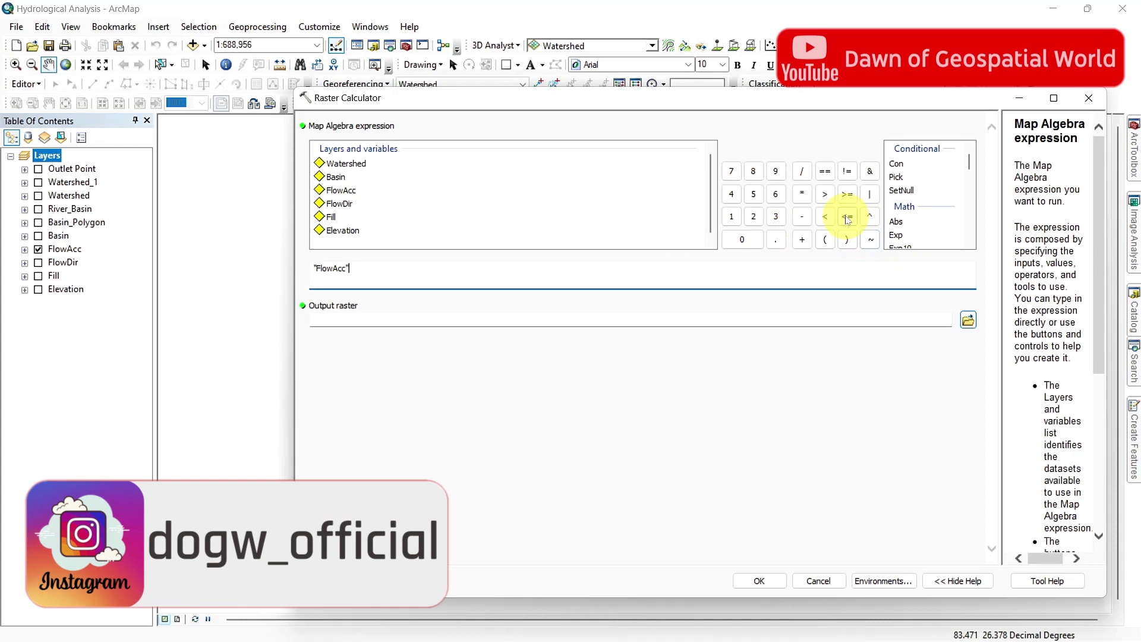
click(831, 200)
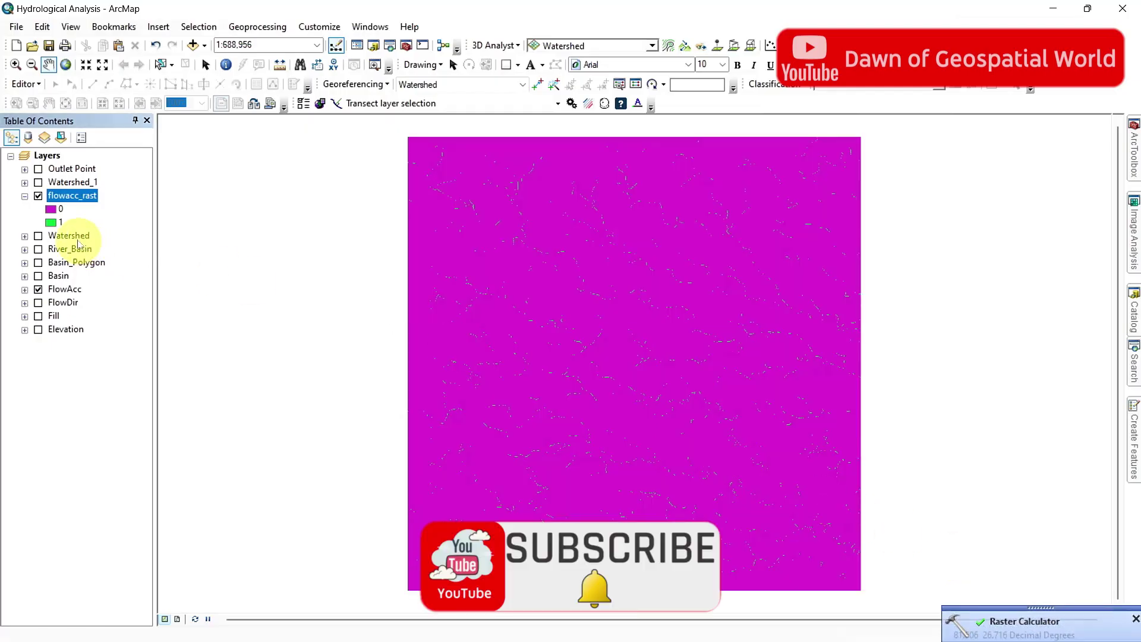
- Colour flowacc_rast with light yellow-green for 0 and dark blue for 1
click(535, 332)
click(441, 308)
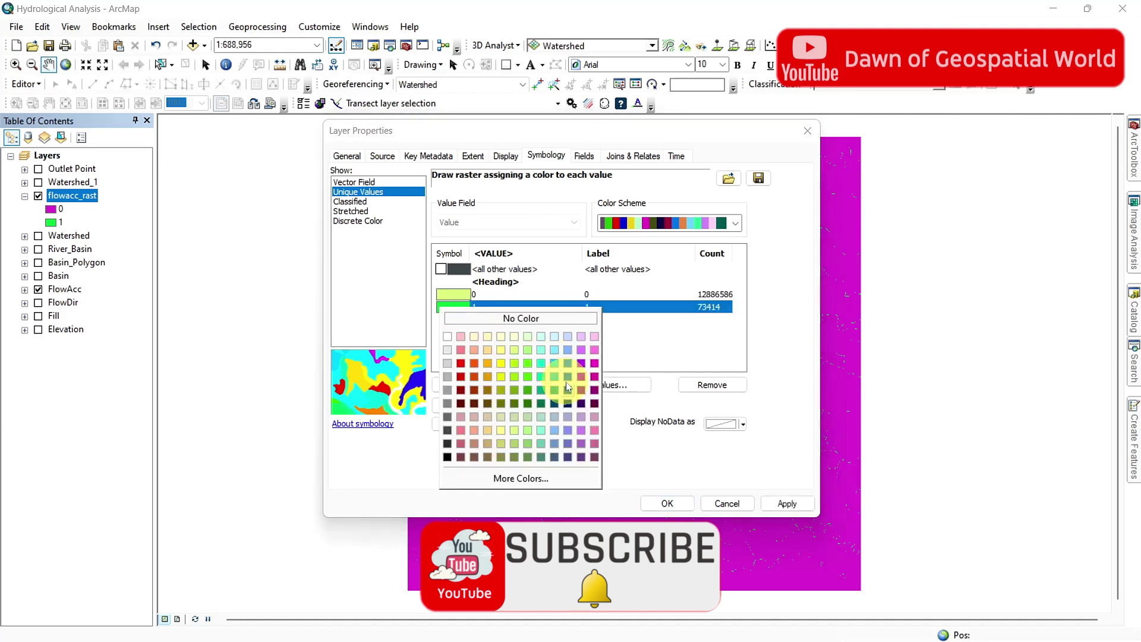
click(569, 387)
click(668, 503)
click(15, 64)
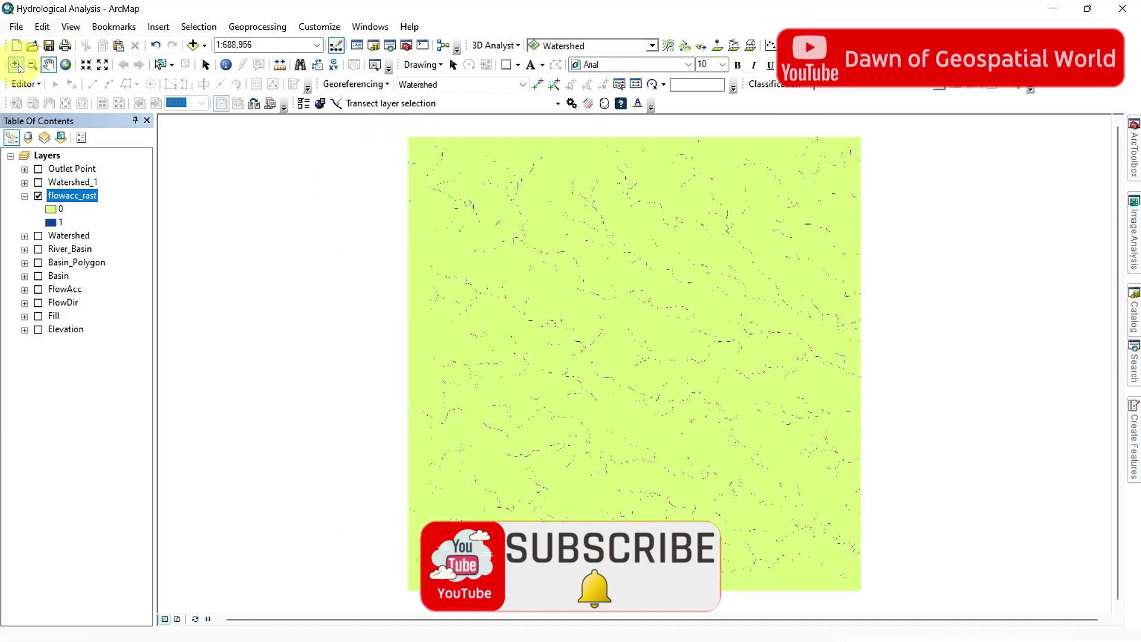
click(545, 369)
drag(443, 328, 700, 510)
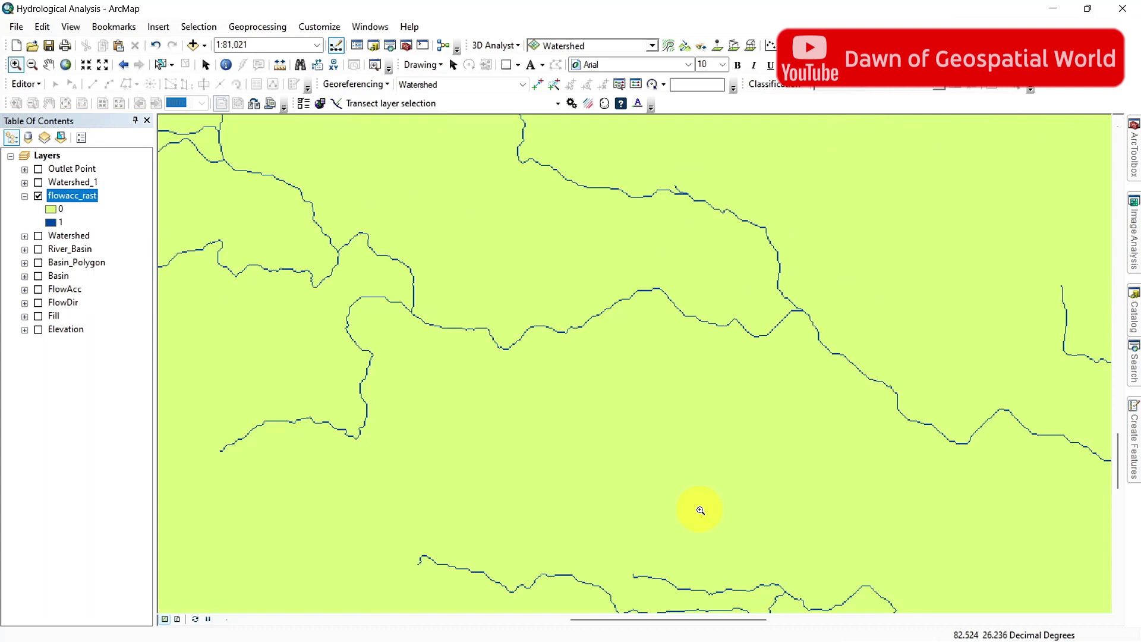
click(66, 64)
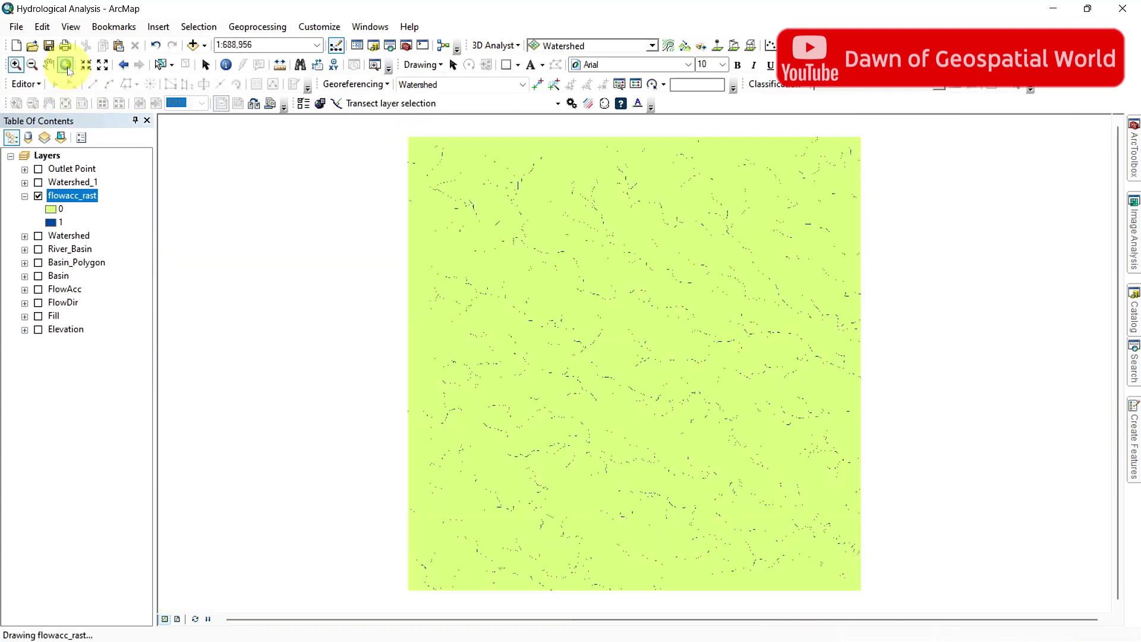
- Run Stream Order on flowacc_rast and FlowDir with STRAHLER, producing StreamO_flow1
click(1134, 155)
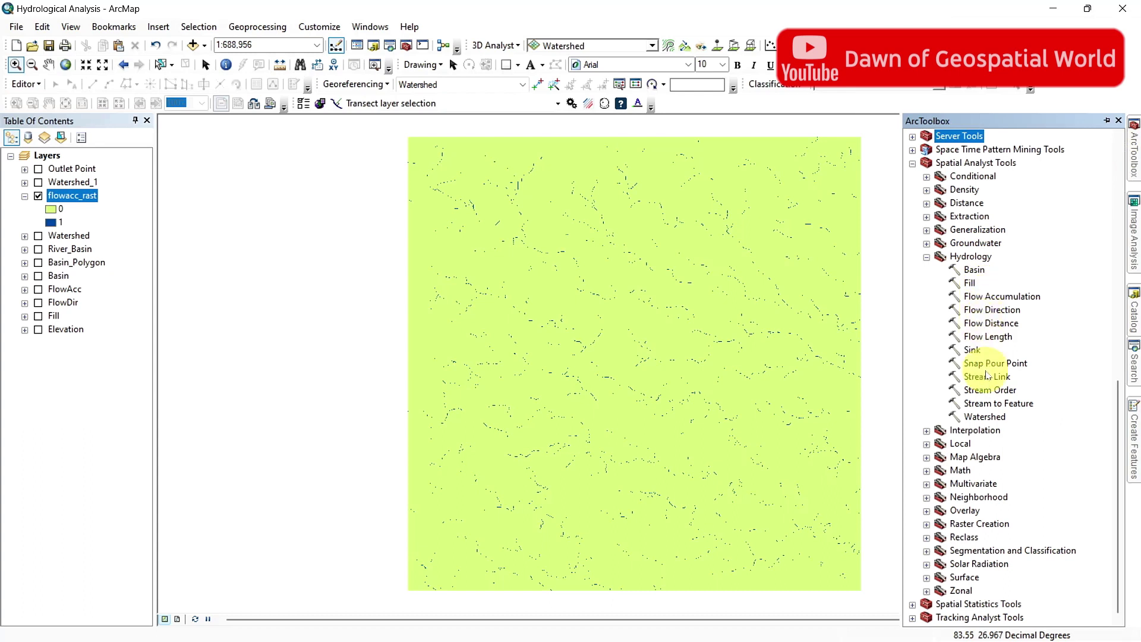
double_click(996, 390)
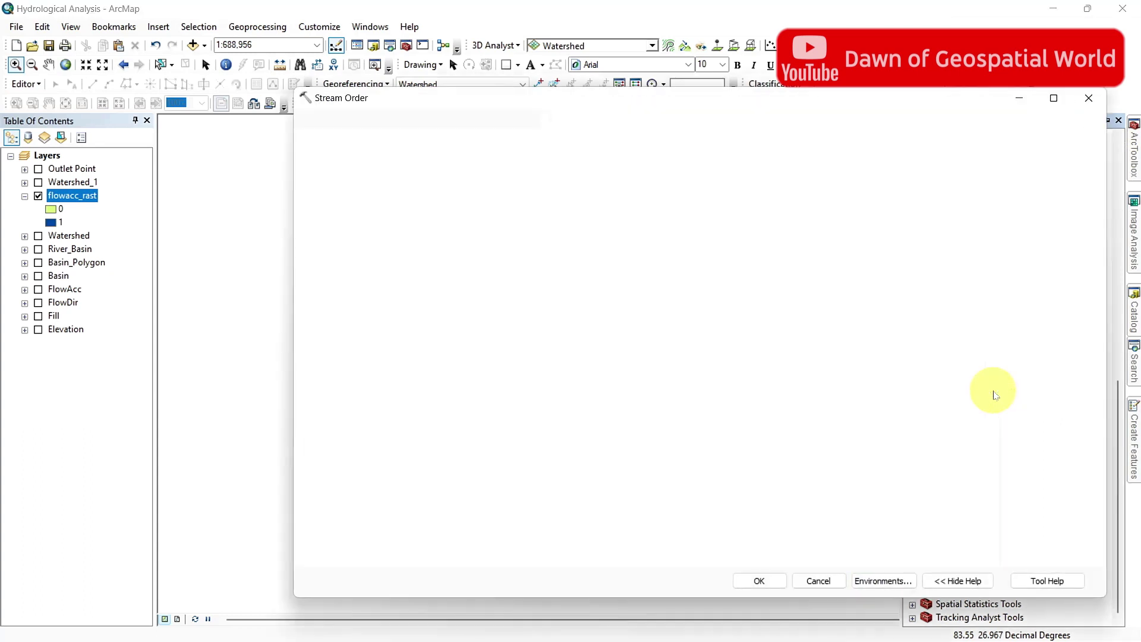
click(945, 141)
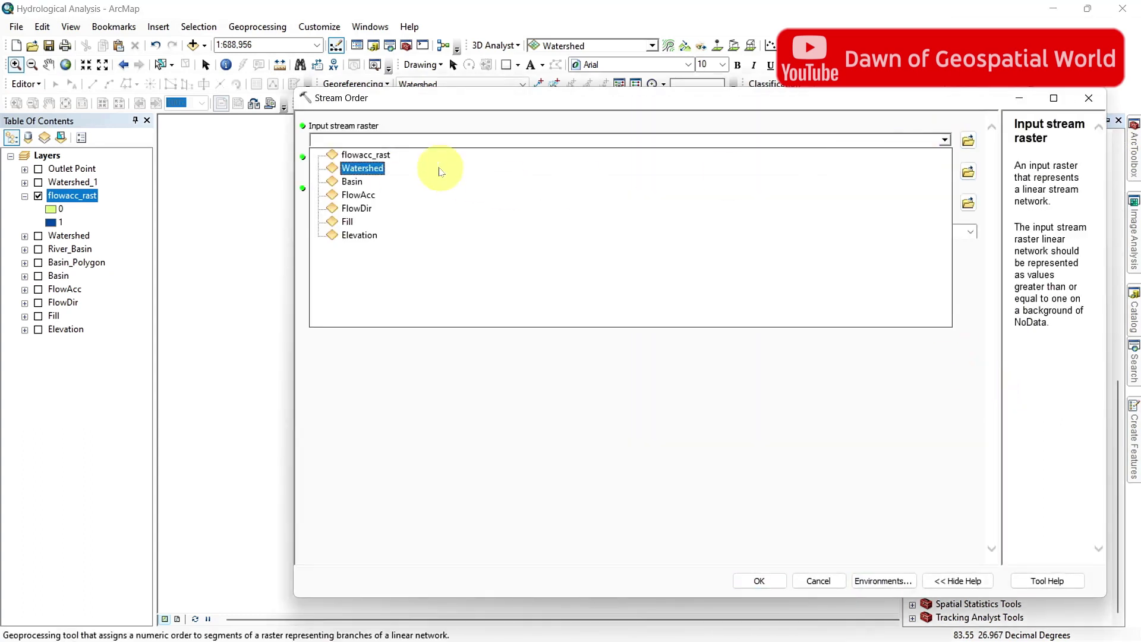
click(377, 156)
click(944, 172)
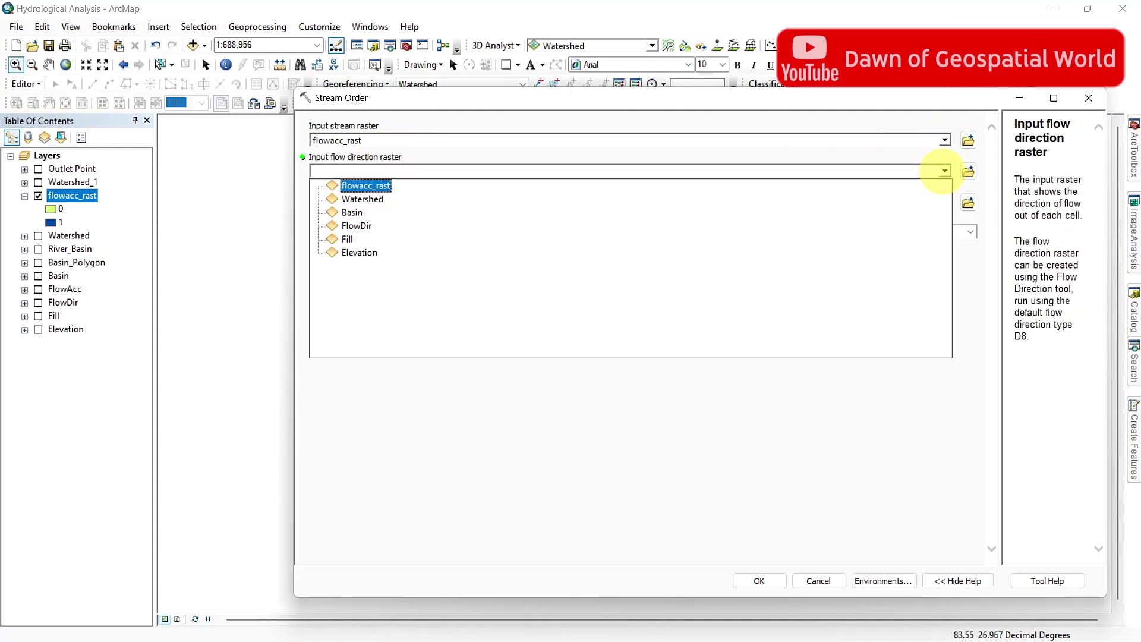
click(365, 226)
click(618, 203)
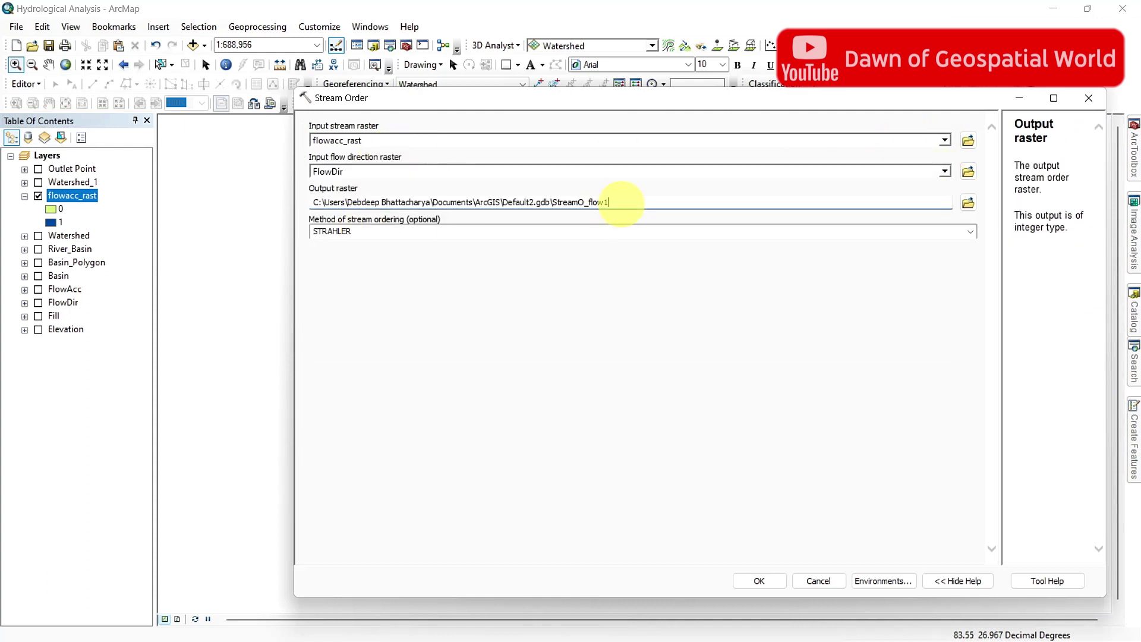
click(970, 232)
click(543, 238)
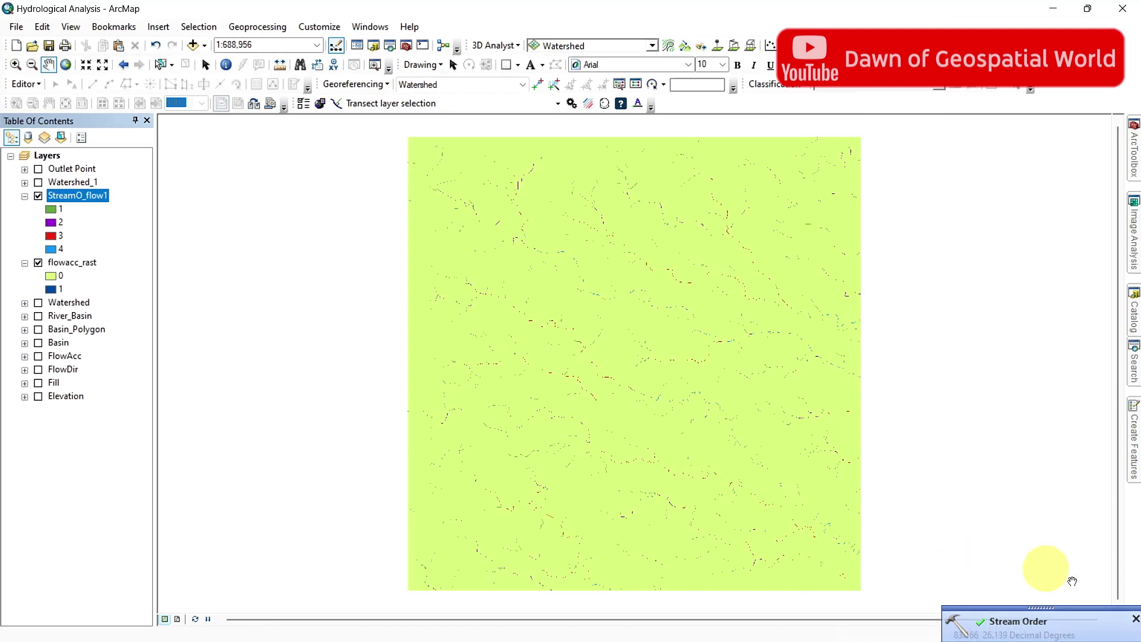
- Hide flowacc_rast and zoom in to check the StreamO_flow1 order colours
click(1136, 619)
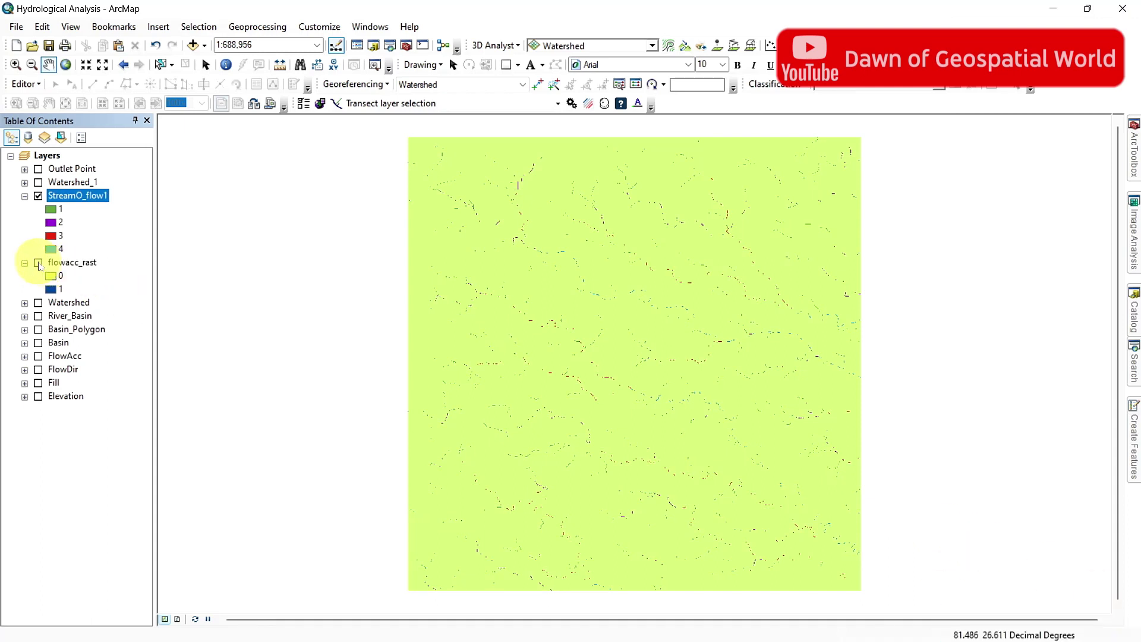
click(39, 263)
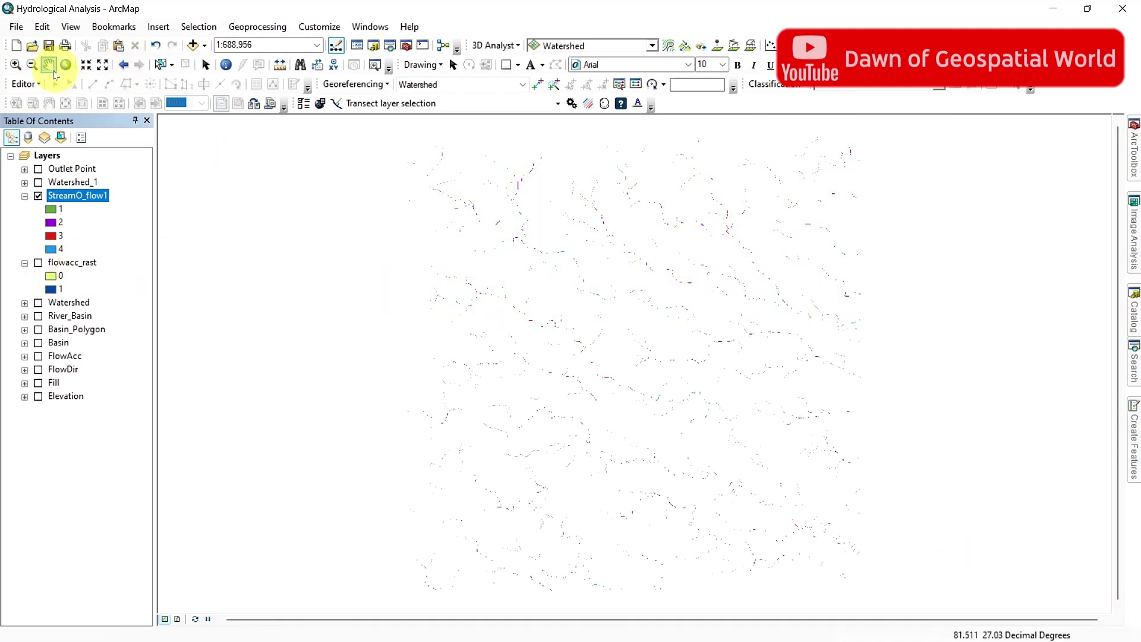
click(15, 66)
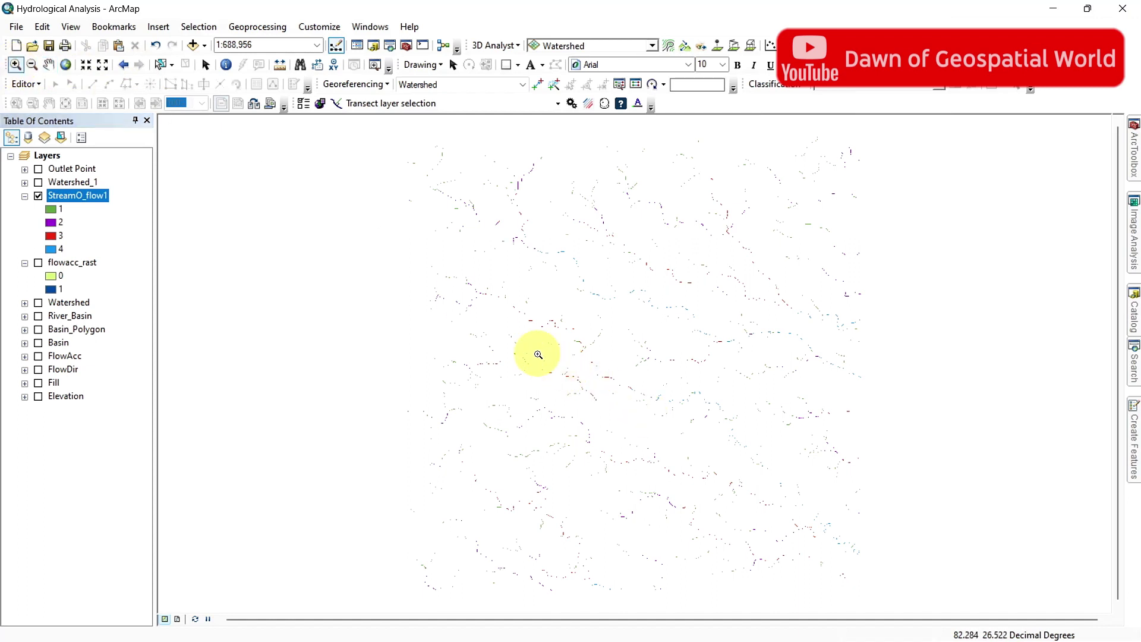
drag(538, 354, 803, 534)
drag(394, 282, 785, 484)
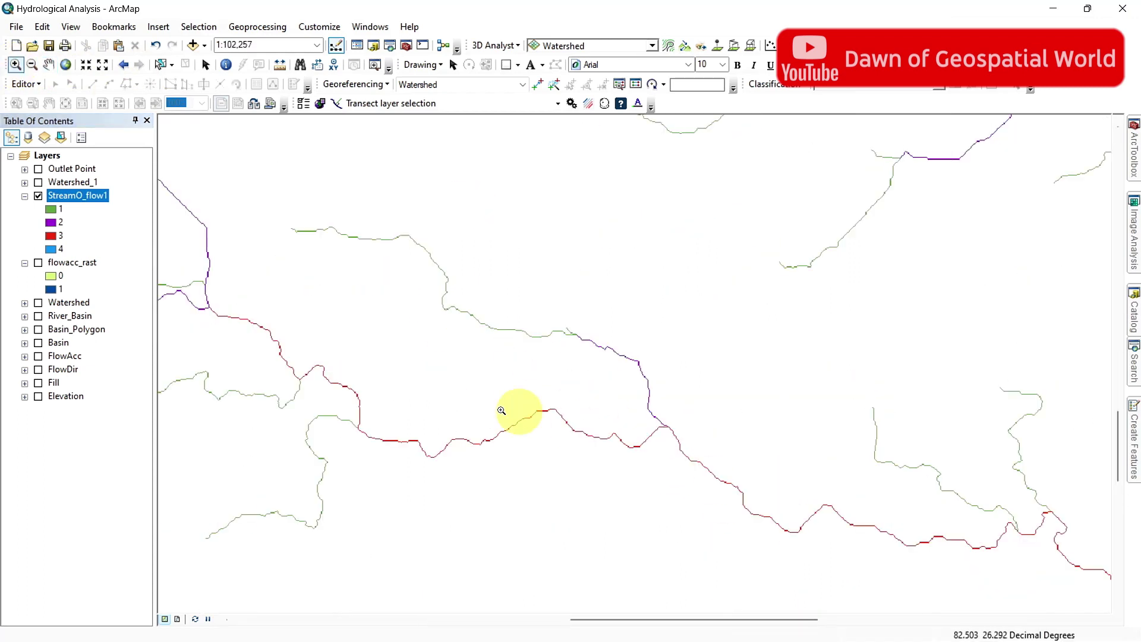
click(24, 262)
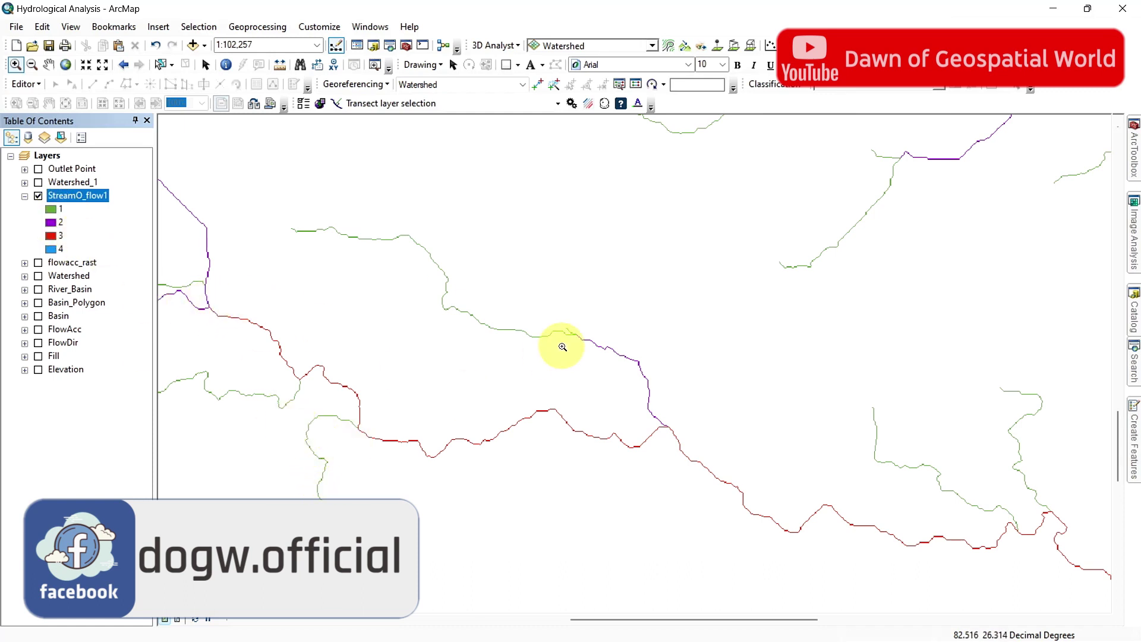
- Zoom and pan along several stream stretches, then return to full extent
drag(560, 344, 598, 351)
click(65, 64)
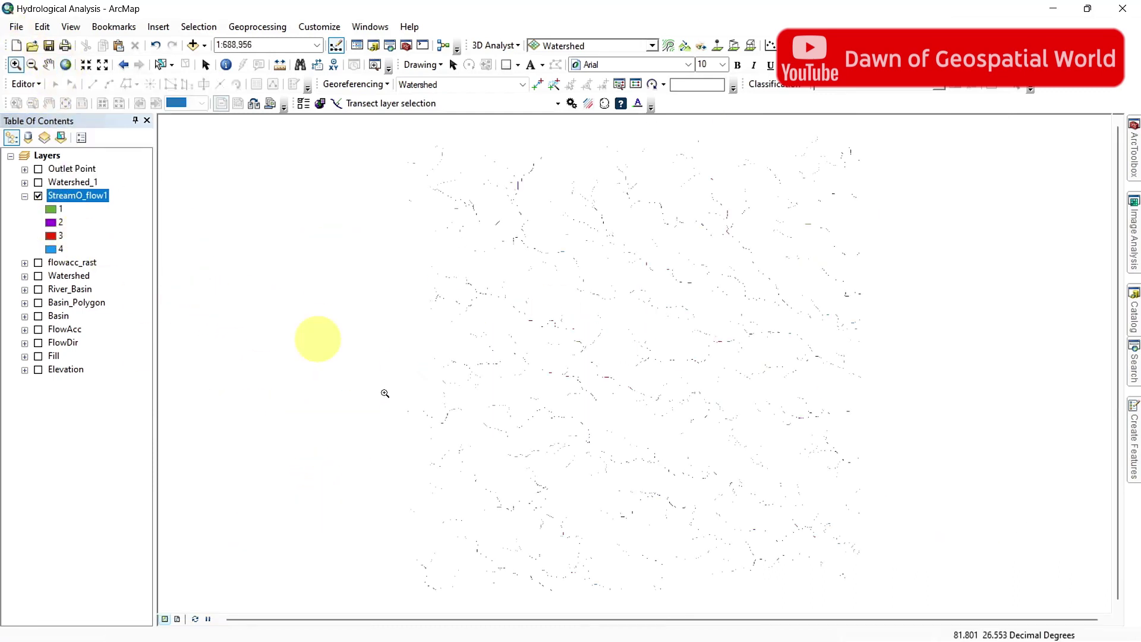
drag(541, 321, 895, 497)
drag(202, 251, 409, 389)
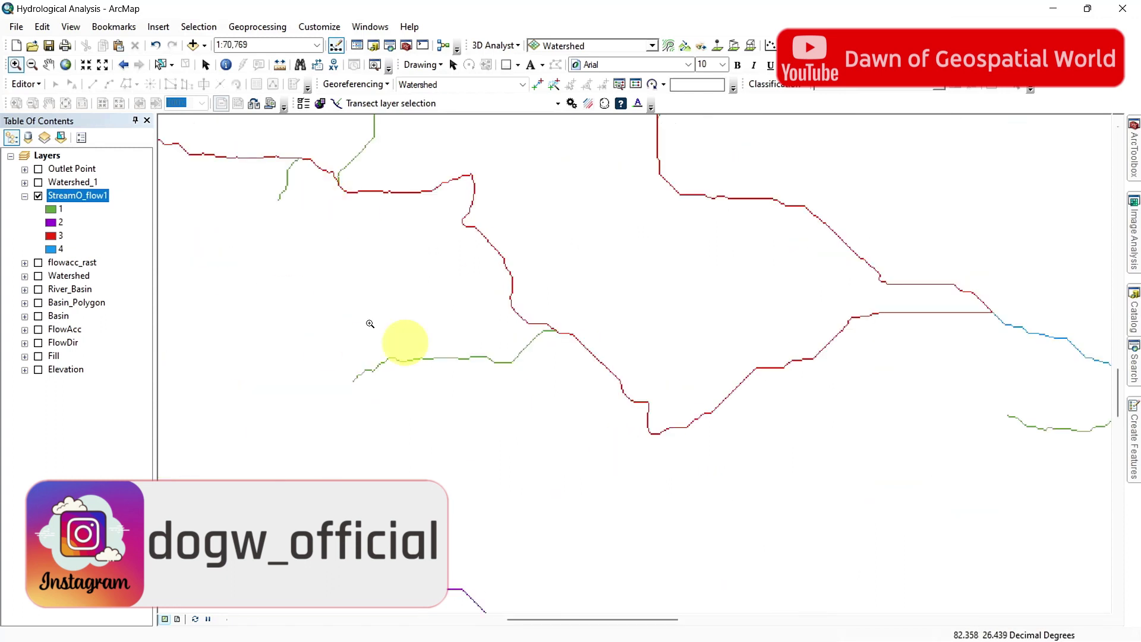
click(49, 64)
mouse_move(654, 416)
mouse_down()
mouse_move(501, 362)
mouse_move(981, 491)
mouse_move(425, 357)
mouse_move(383, 415)
mouse_move(446, 357)
mouse_move(752, 489)
mouse_up()
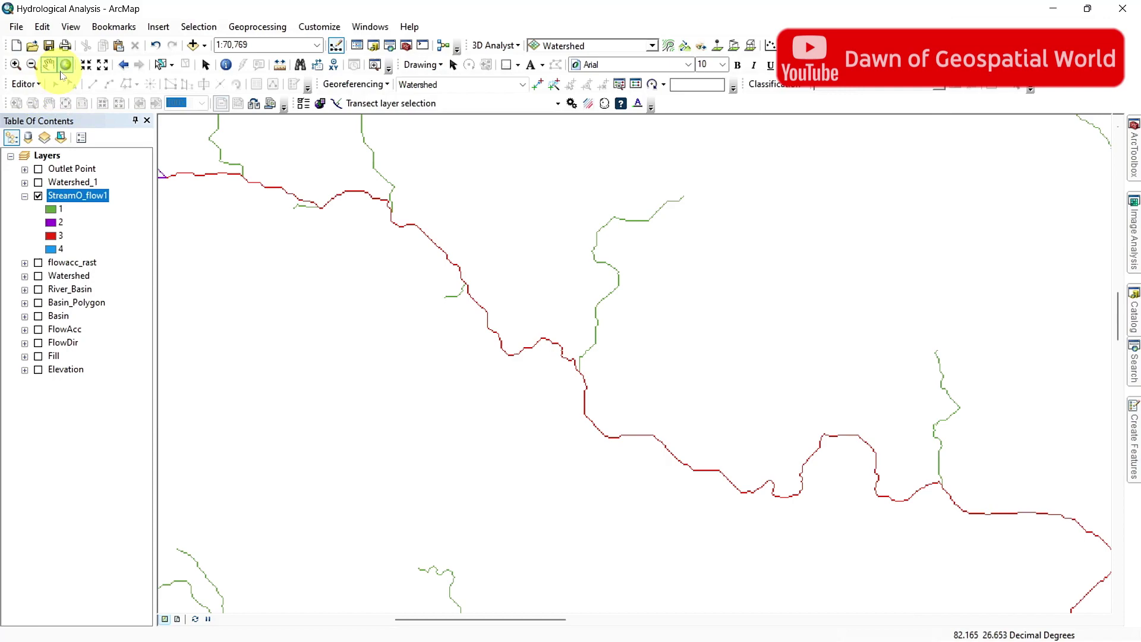
click(65, 64)
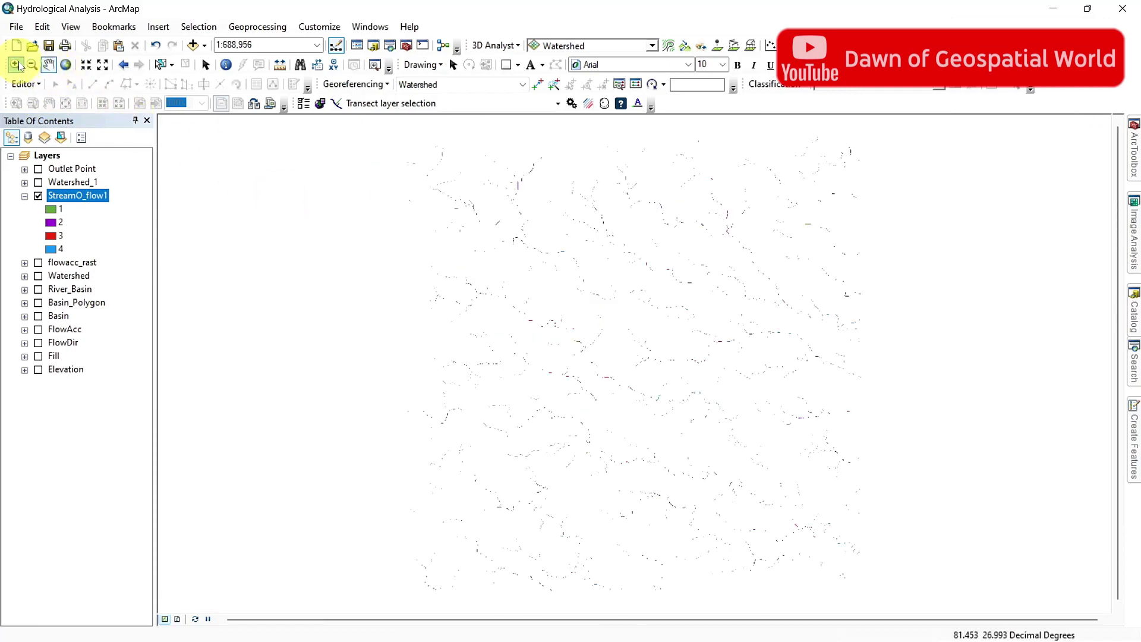
click(1135, 143)
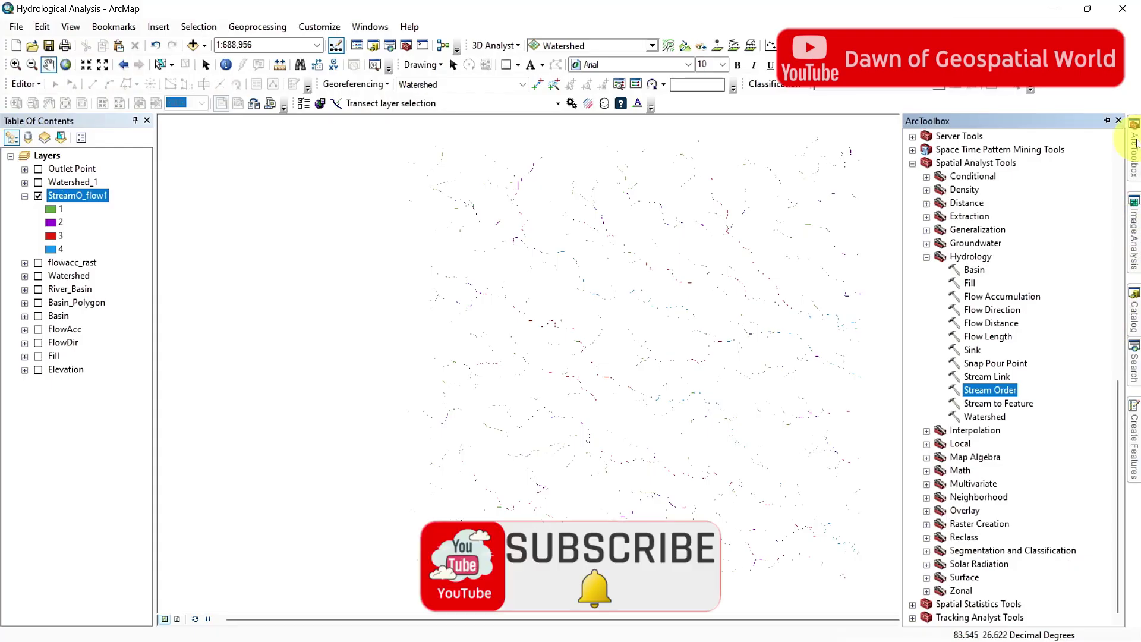
- Run Stream to Feature on StreamO_flow1 with FlowDir to create the Streams lines
double_click(1022, 404)
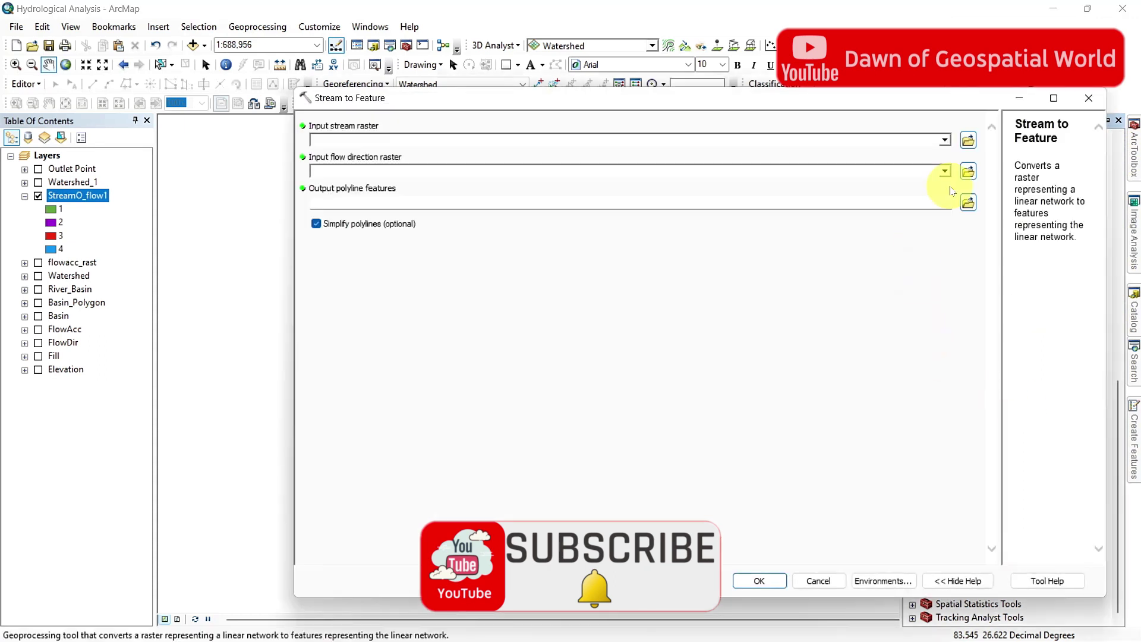
click(945, 140)
click(382, 157)
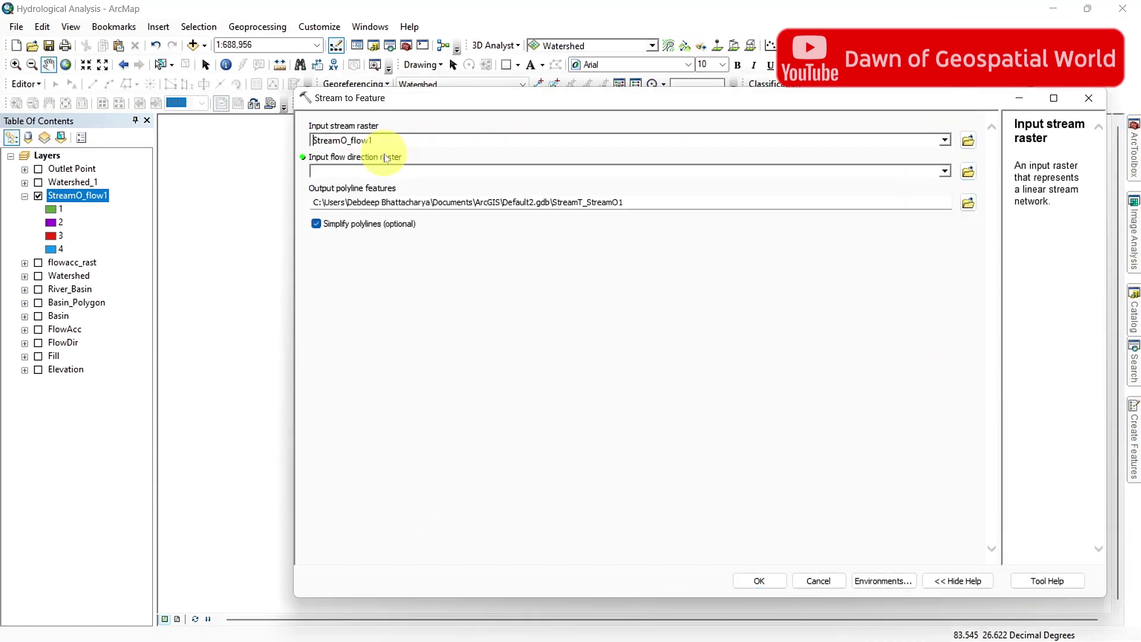
click(944, 171)
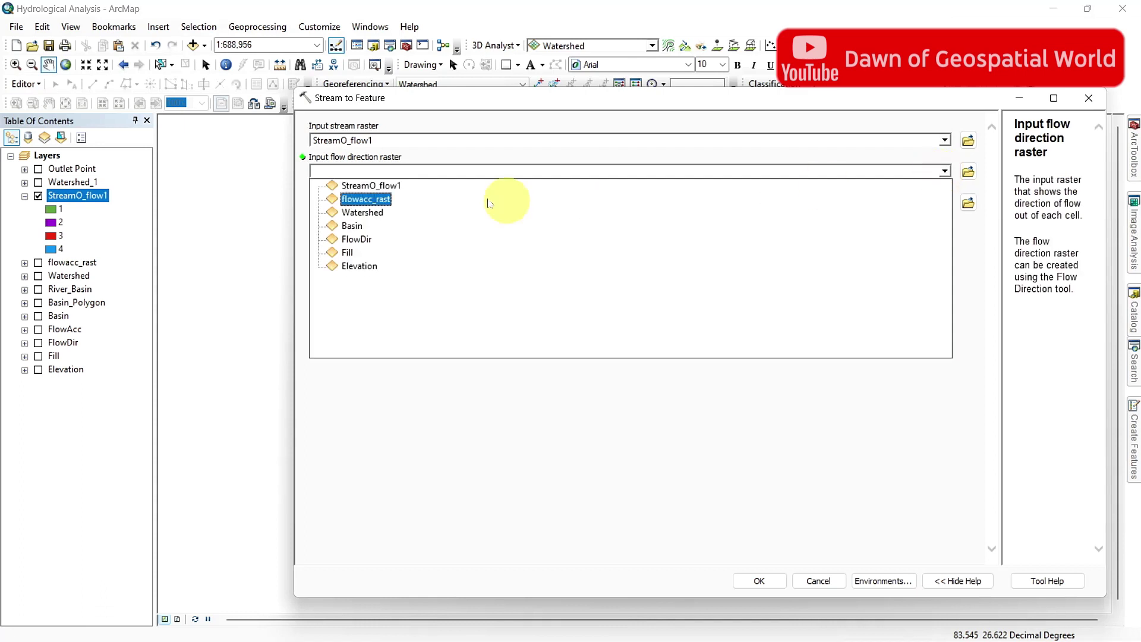
click(361, 239)
click(651, 201)
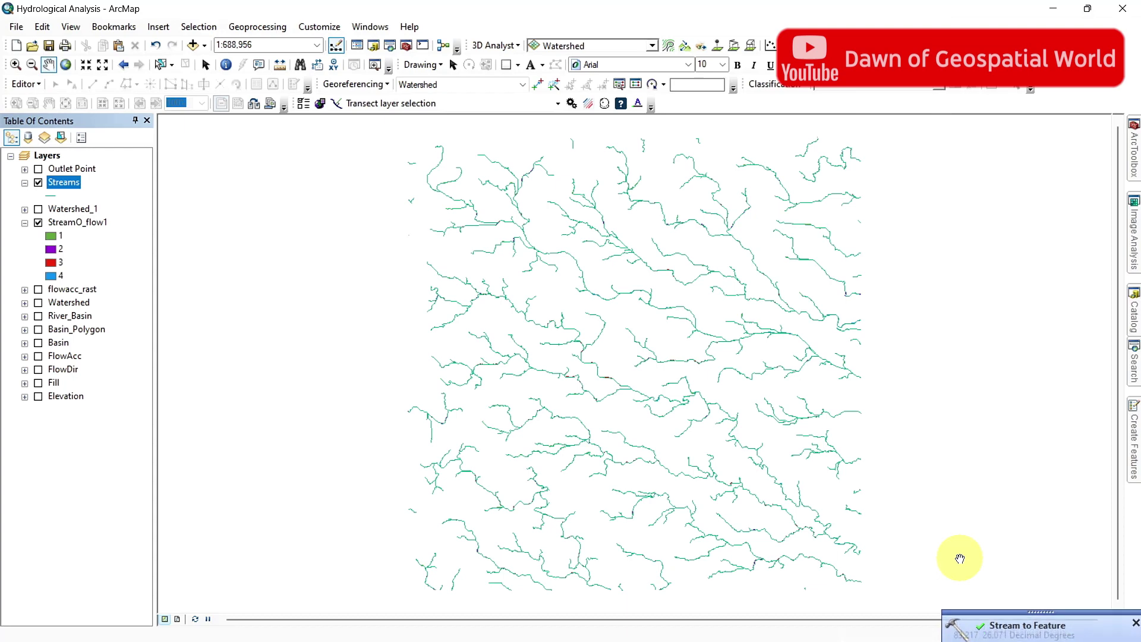
- Give Streams the blue River line symbol and hide the Fill raster
click(50, 198)
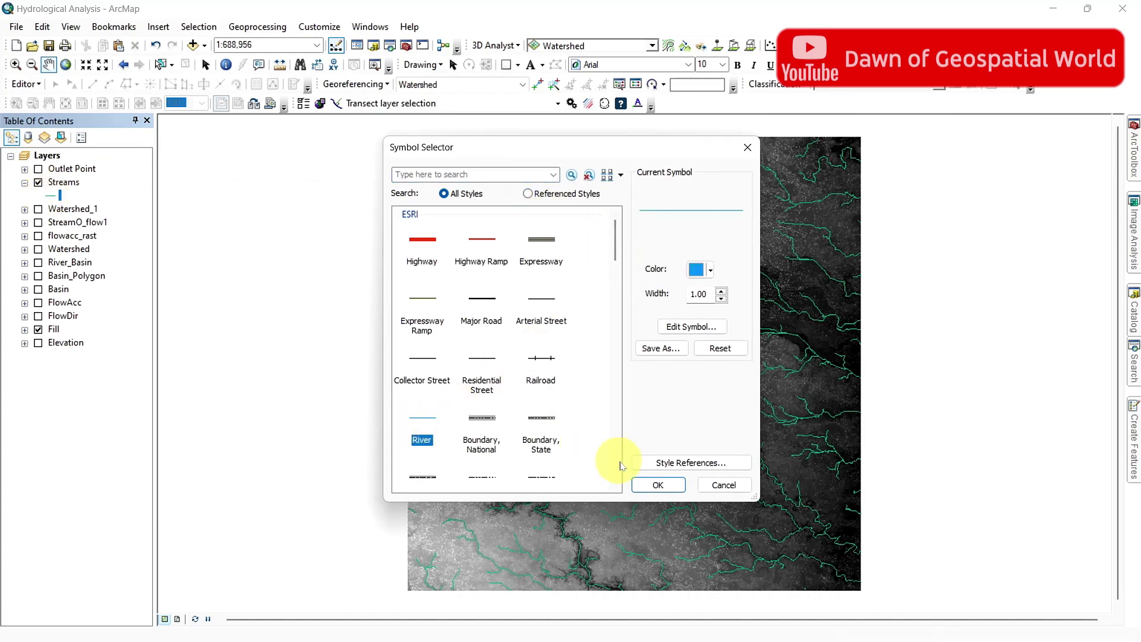
click(656, 483)
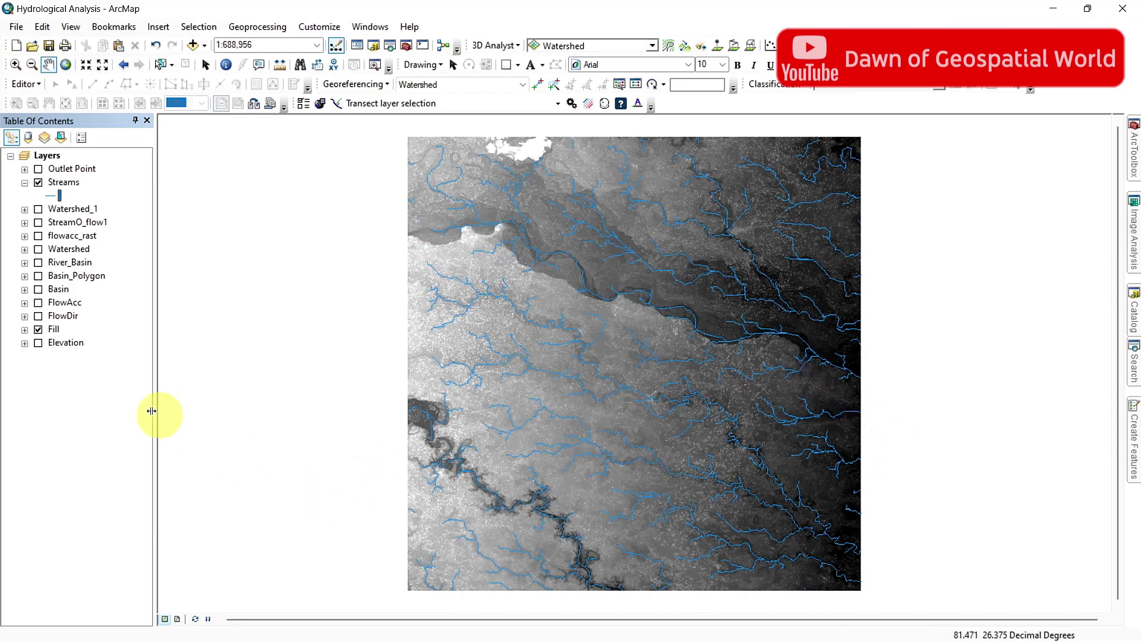
click(37, 330)
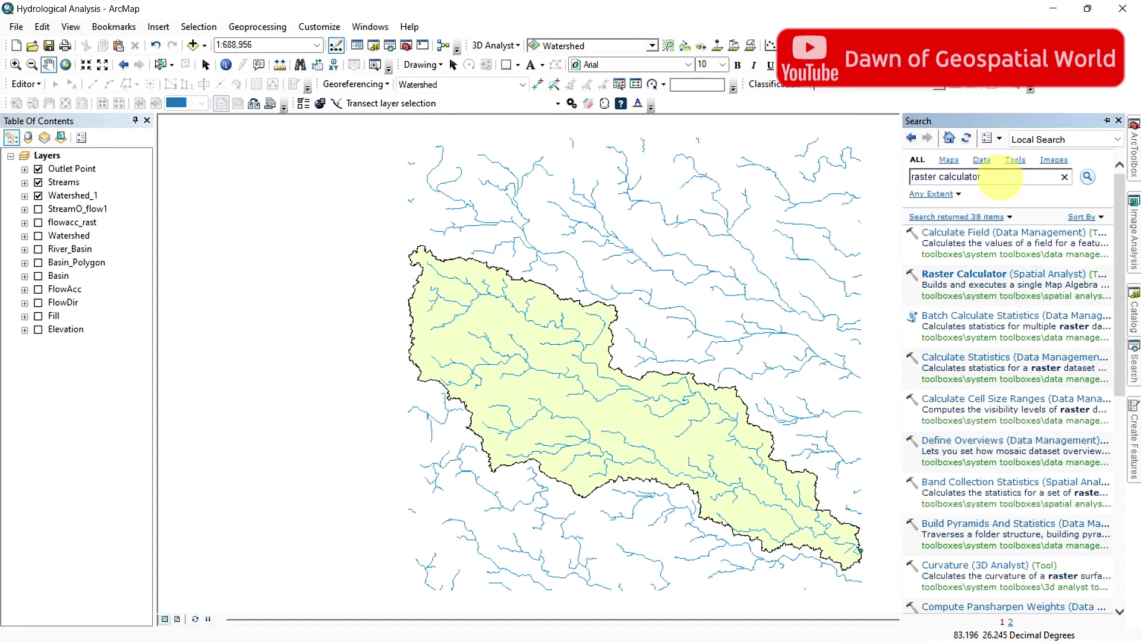
- Clip Streams by Watershed_1 with the output named Streams_Watershed
drag(993, 177, 908, 178)
text(clip)
key(Return)
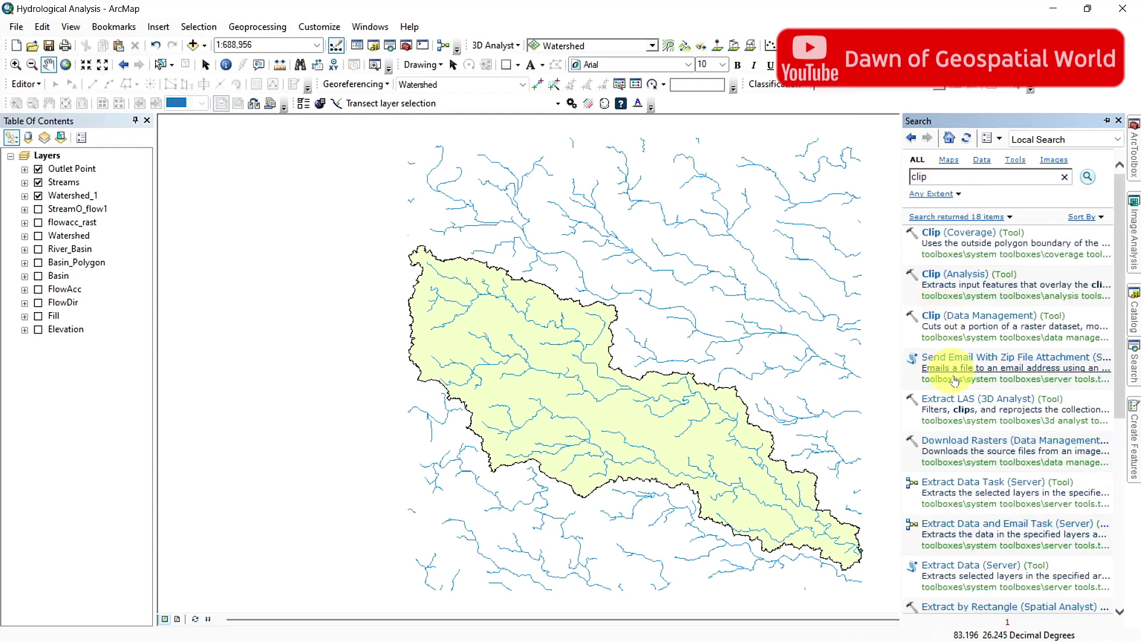
click(980, 275)
click(944, 140)
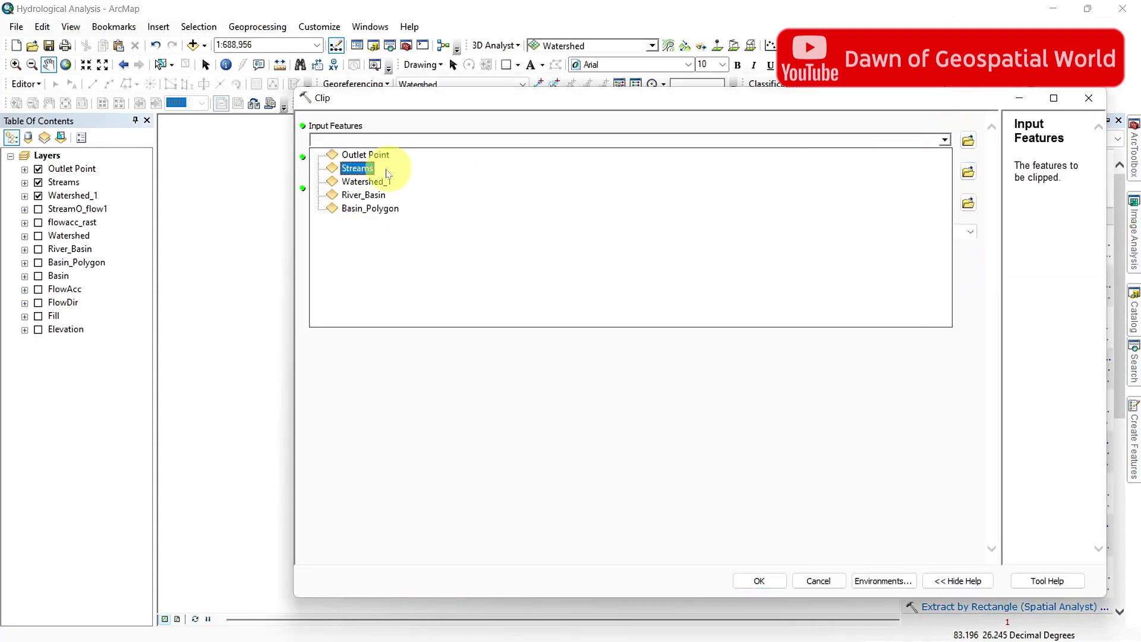
click(395, 169)
click(945, 171)
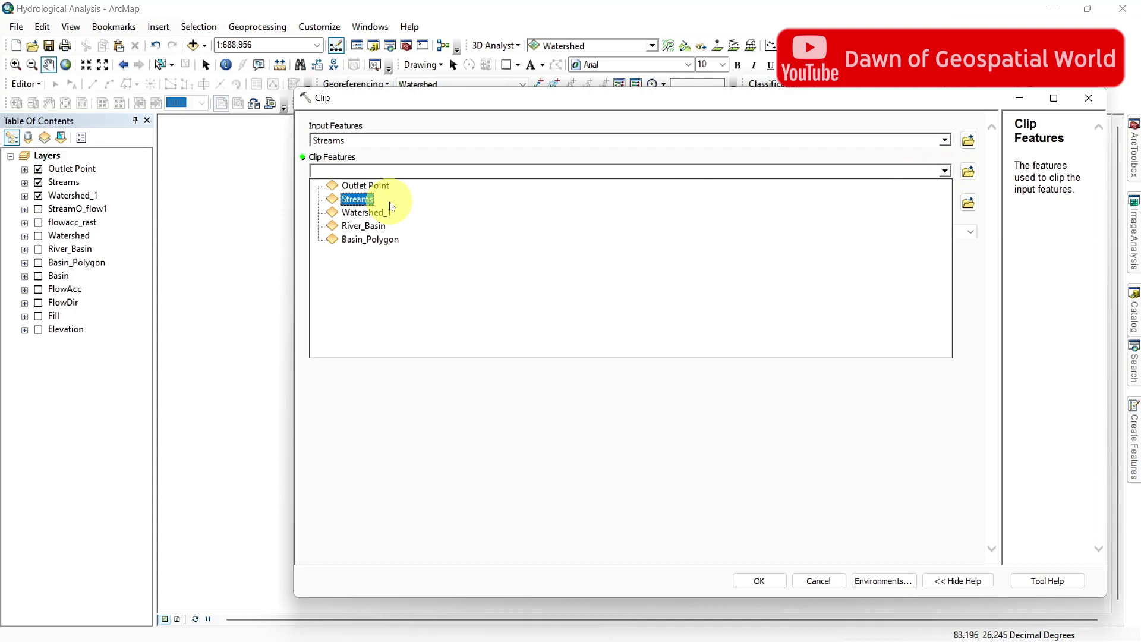
click(374, 213)
click(621, 202)
key(BackSpace)
key(BackSpace)
key(BackSpace)
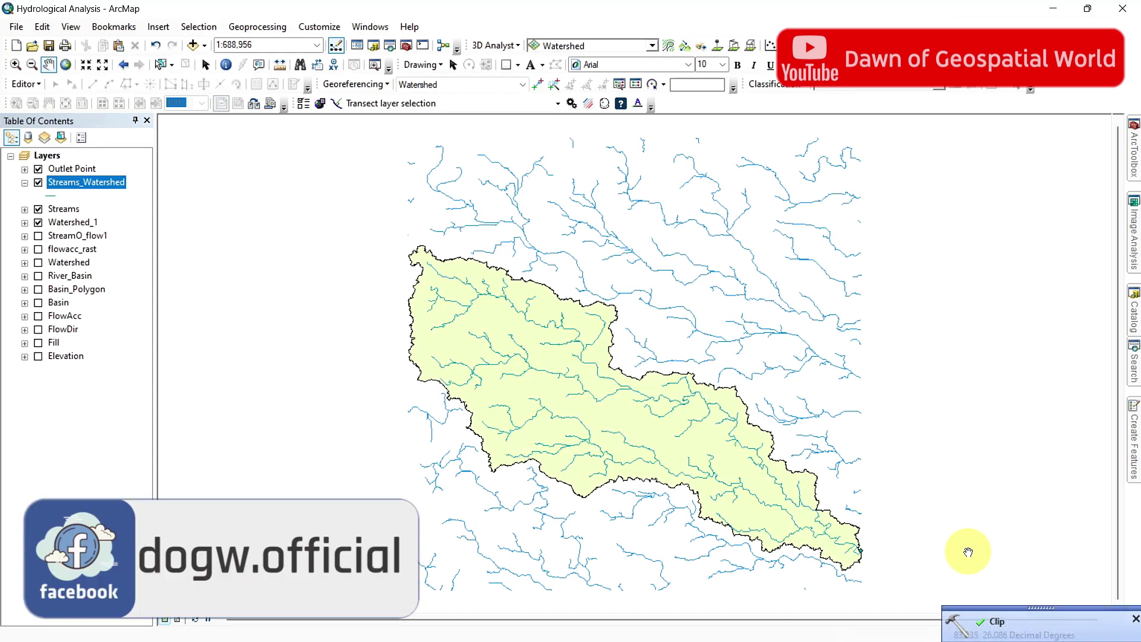
click(1134, 619)
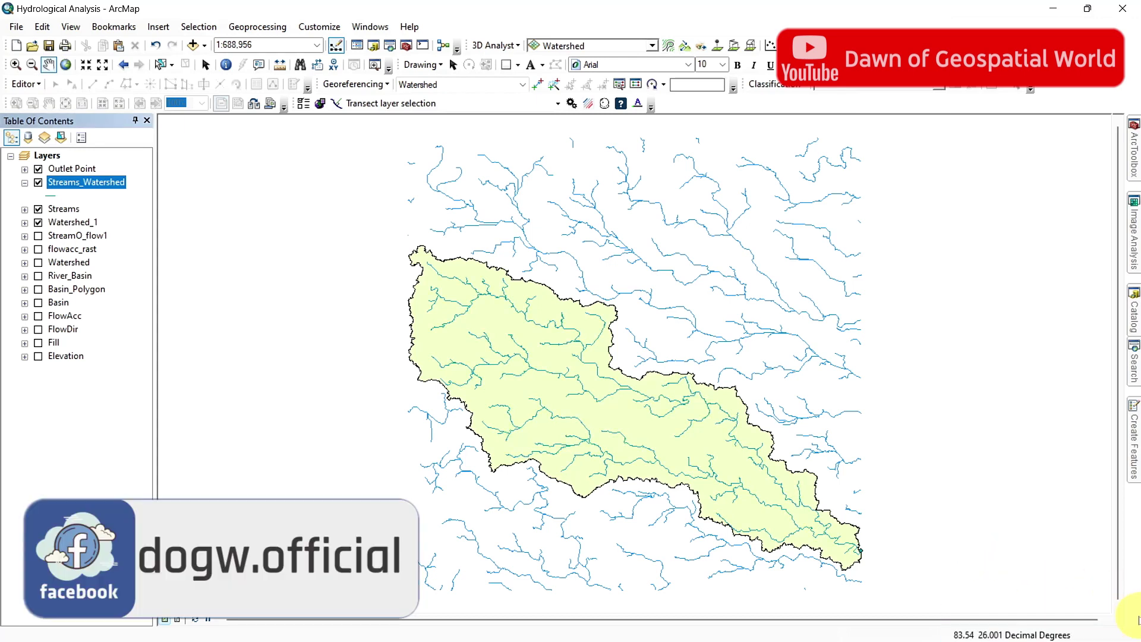
- Hide Streams and review grid_code orders in the Streams_Watershed attribute table
click(38, 210)
right_click(60, 182)
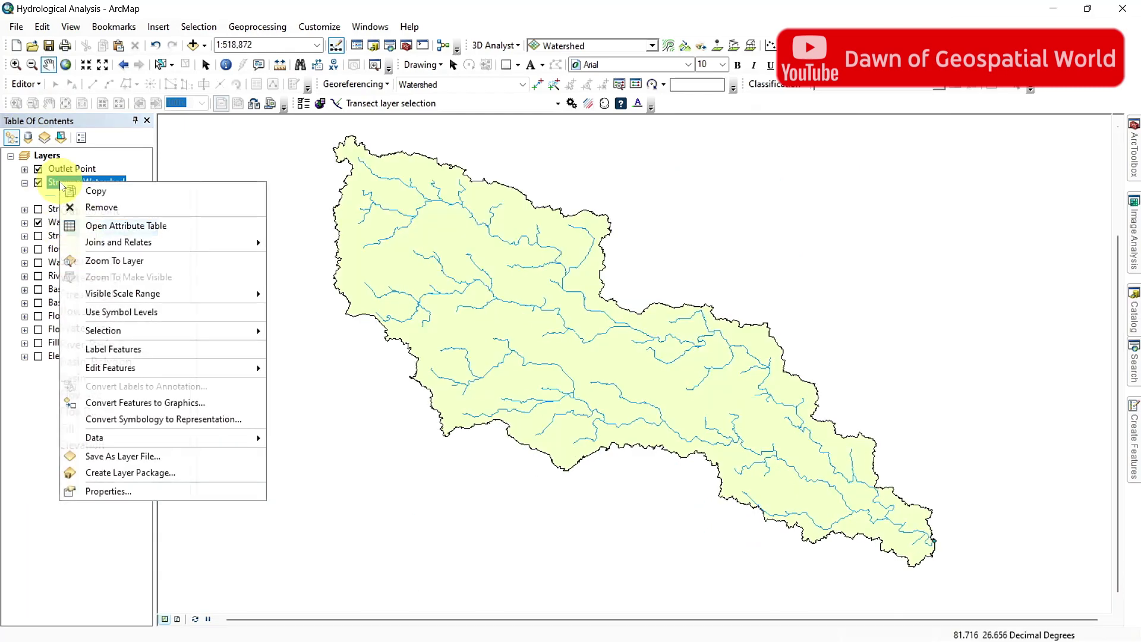
click(136, 226)
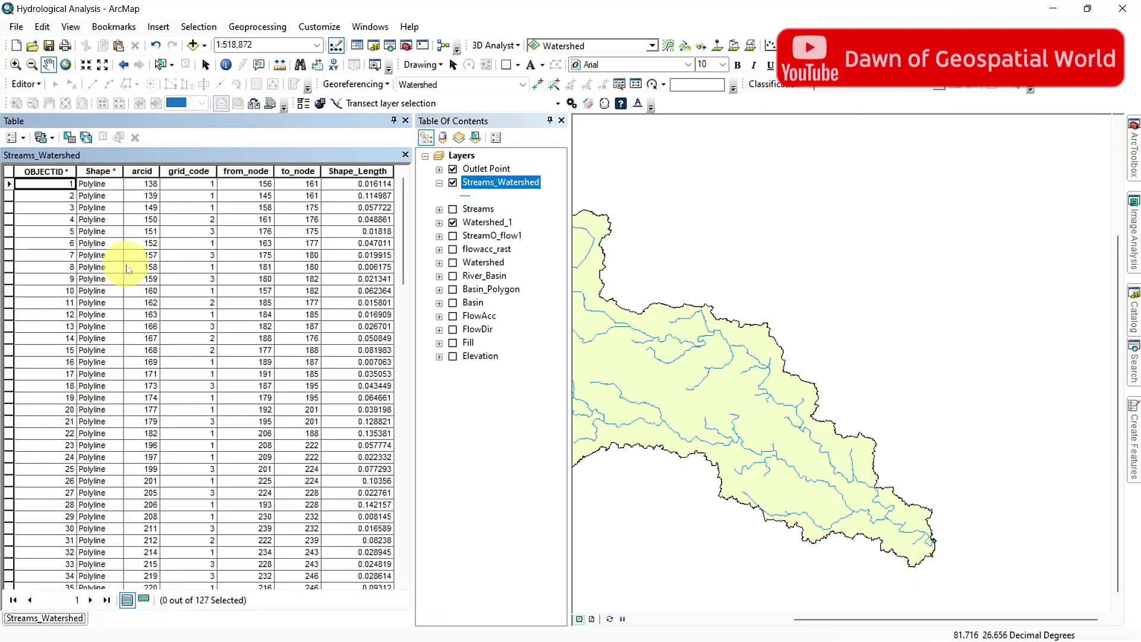
click(200, 172)
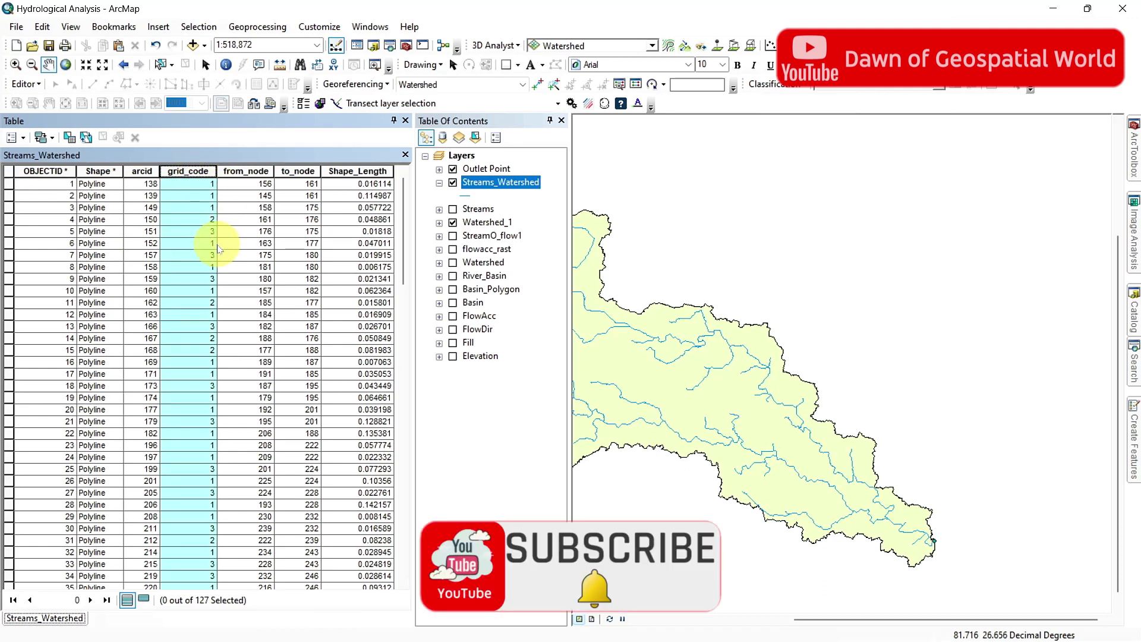
click(405, 121)
right_click(86, 182)
click(135, 490)
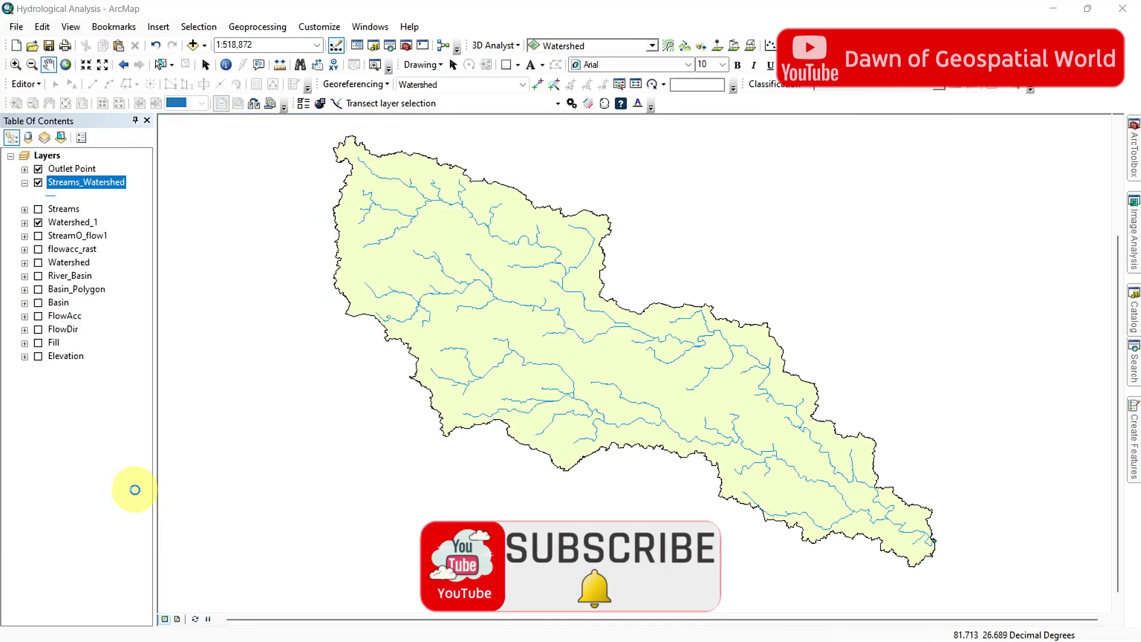
- Symbolize Streams_Watershed by unique grid_code values 1–4, with order 4 in dark blue
click(499, 148)
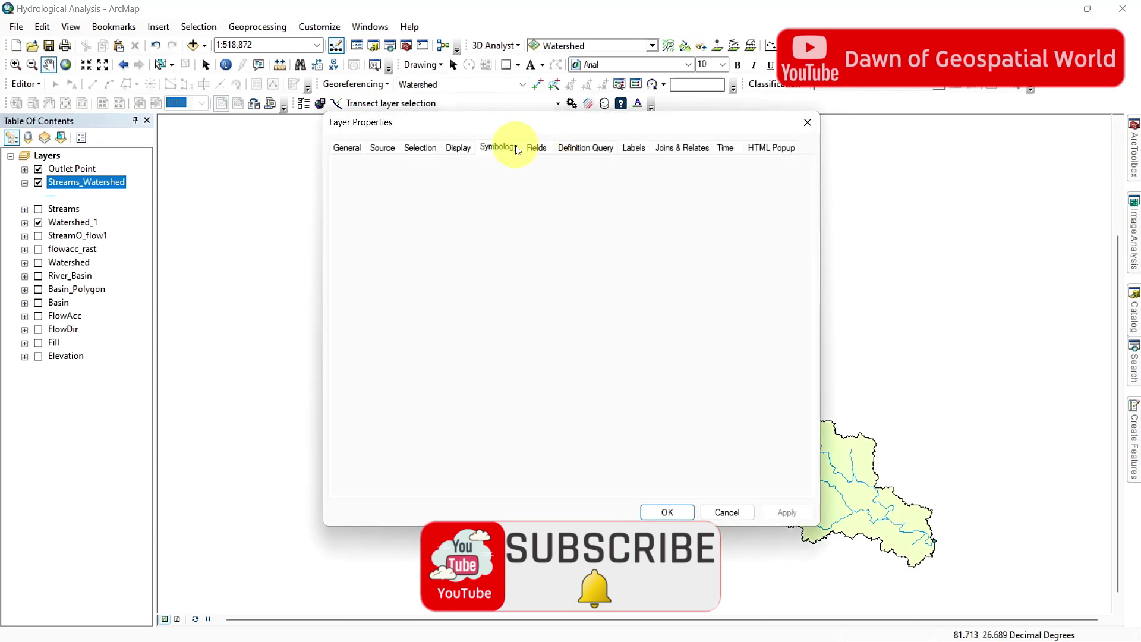
click(371, 198)
click(573, 199)
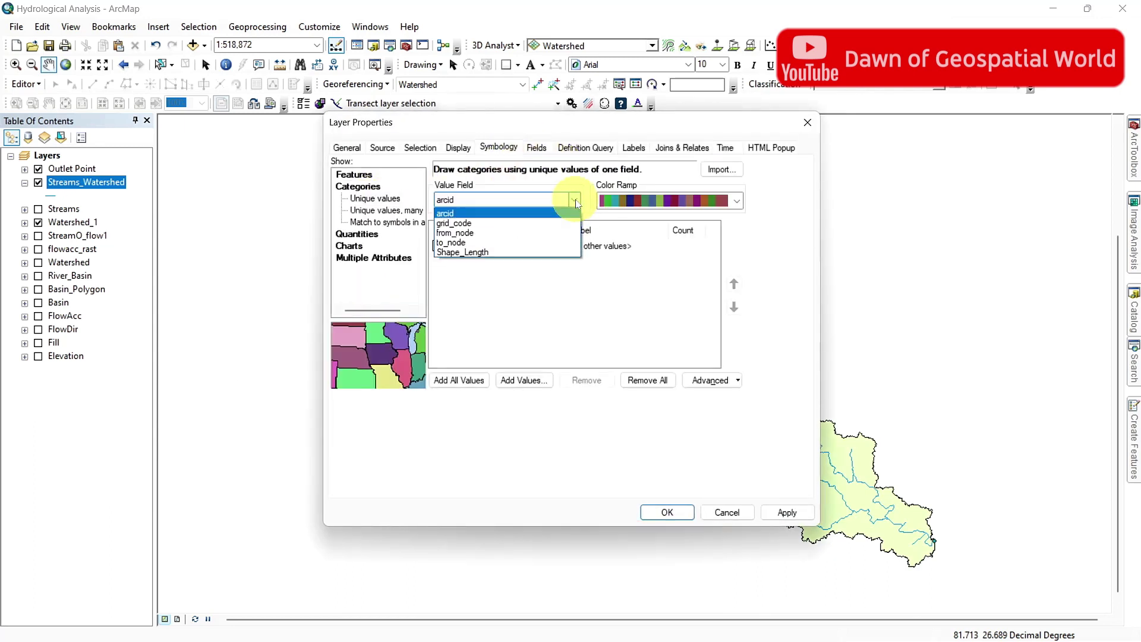
click(547, 223)
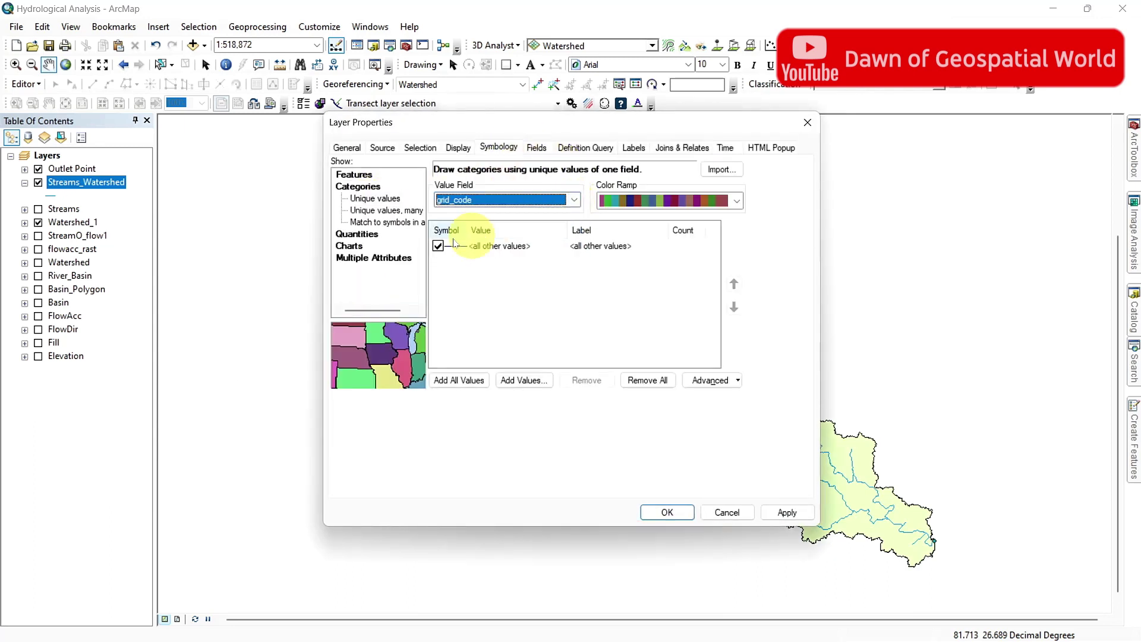
click(458, 380)
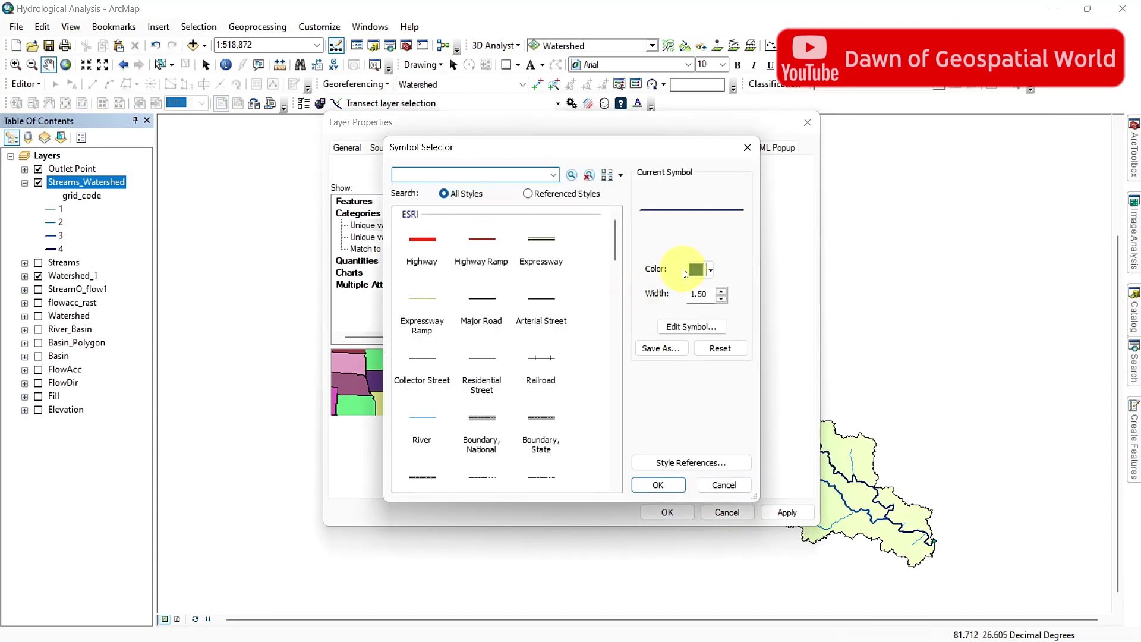
click(676, 491)
click(782, 522)
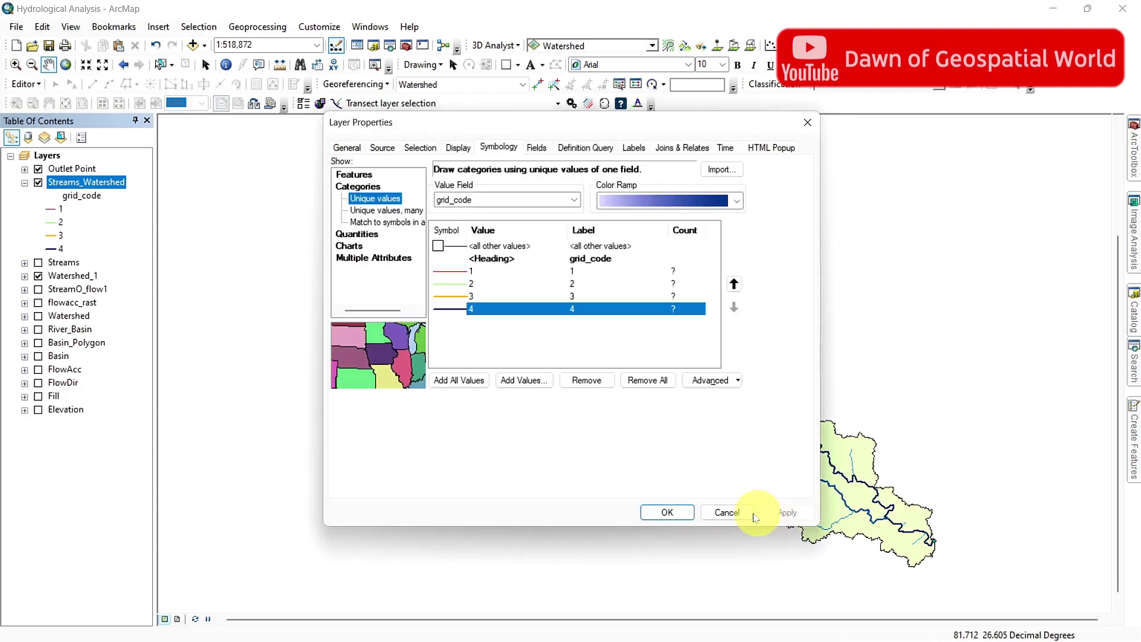
click(688, 513)
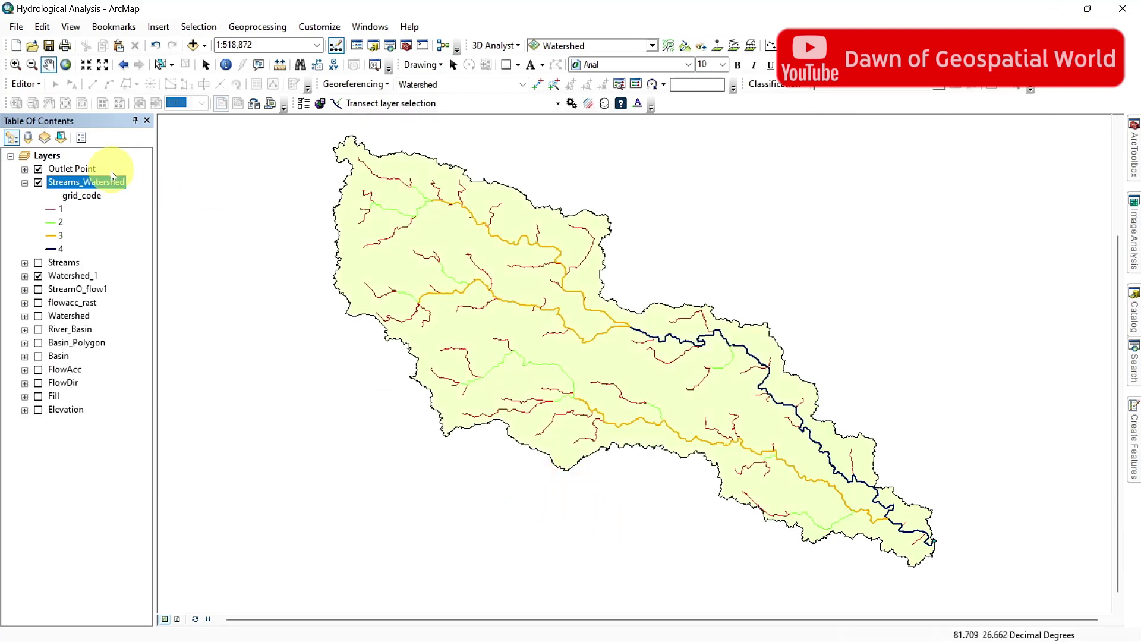
- Turn on Streams_Watershed labels and switch the label field from arcid to grid_code
right_click(97, 185)
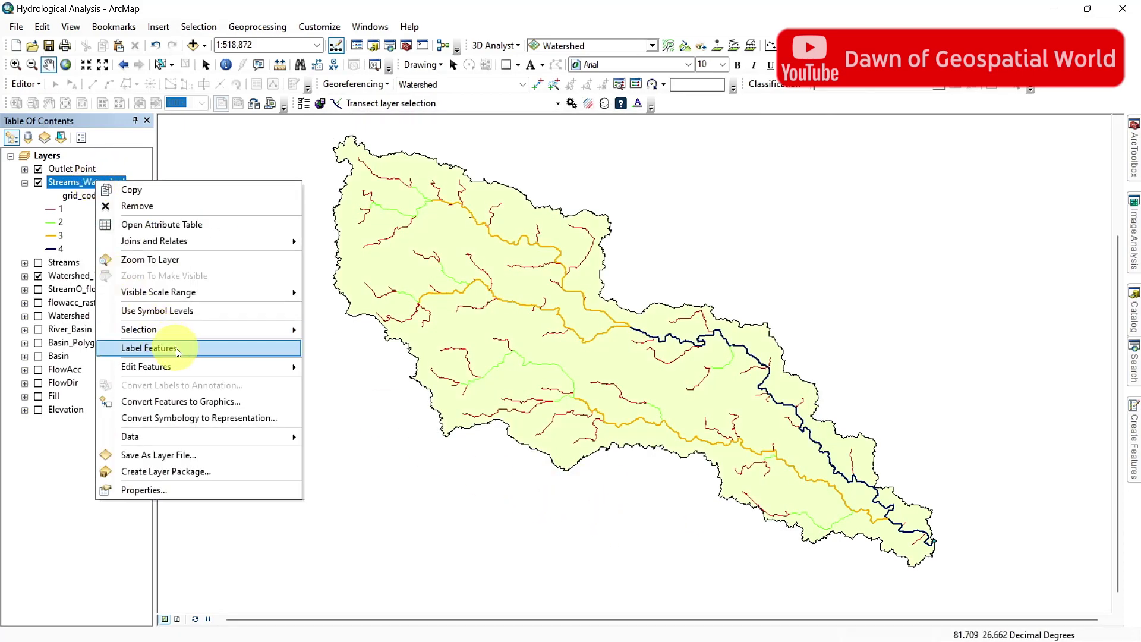
click(179, 352)
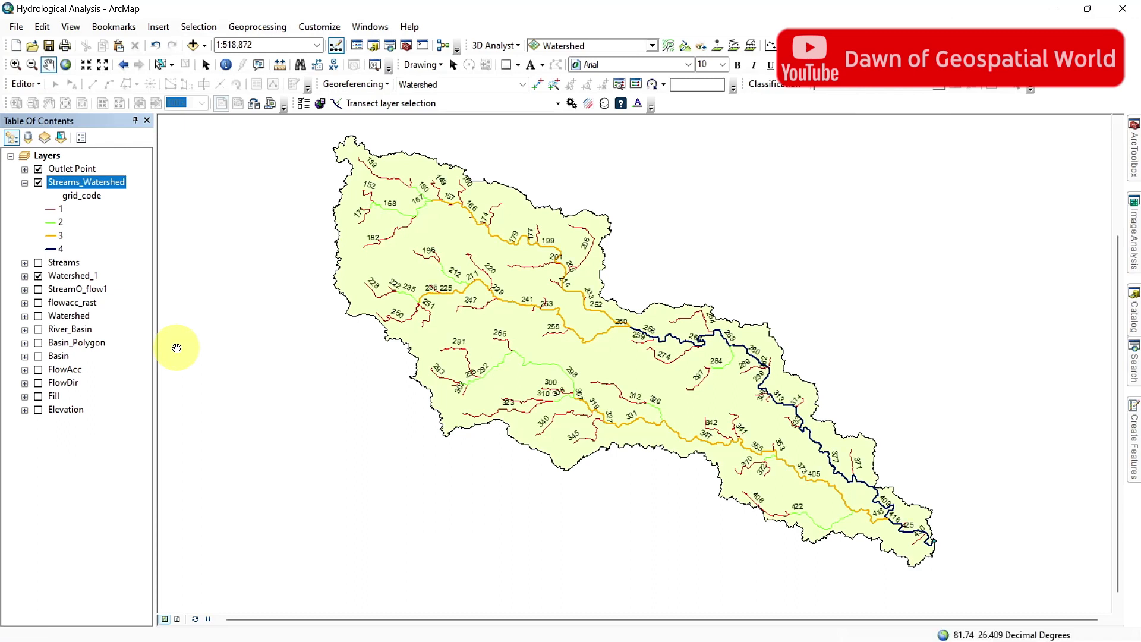
right_click(87, 183)
click(160, 560)
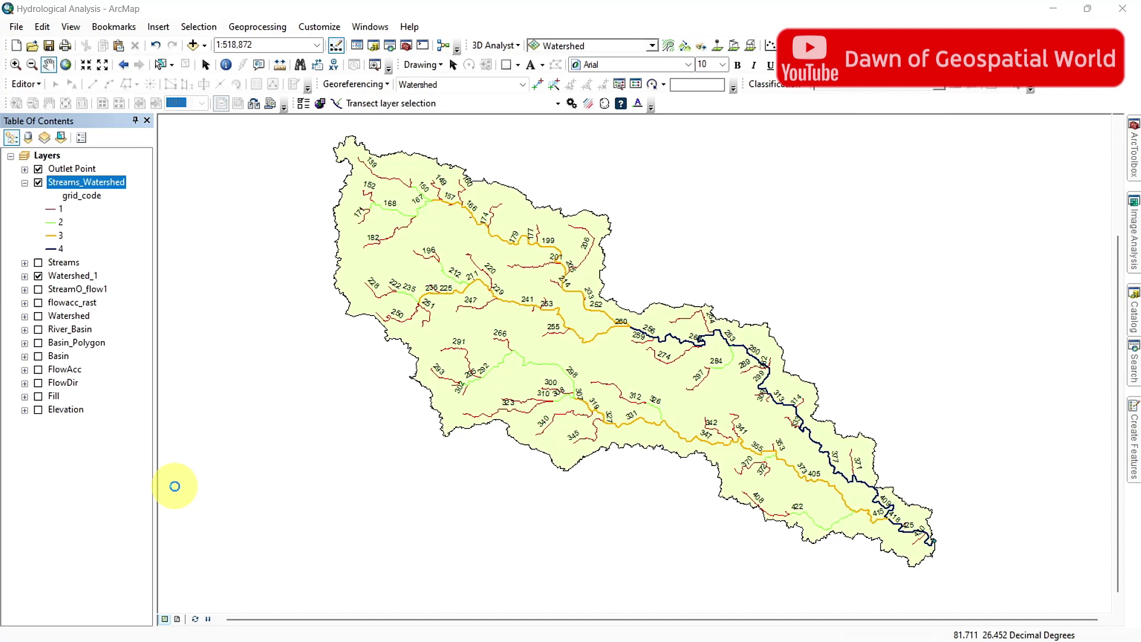
click(634, 147)
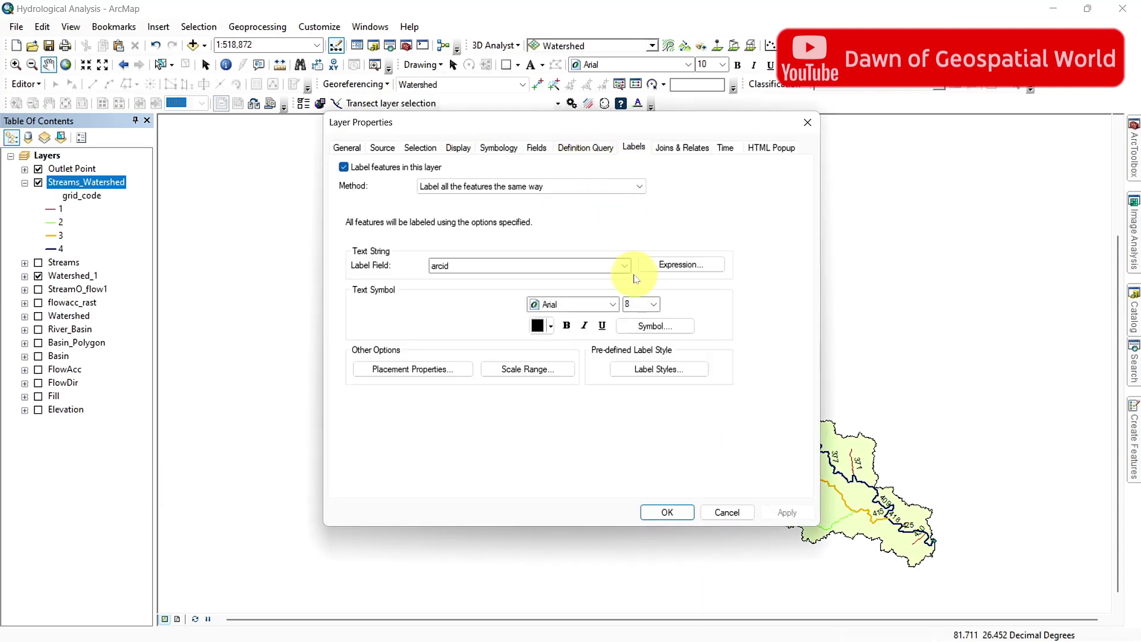
click(624, 266)
click(463, 296)
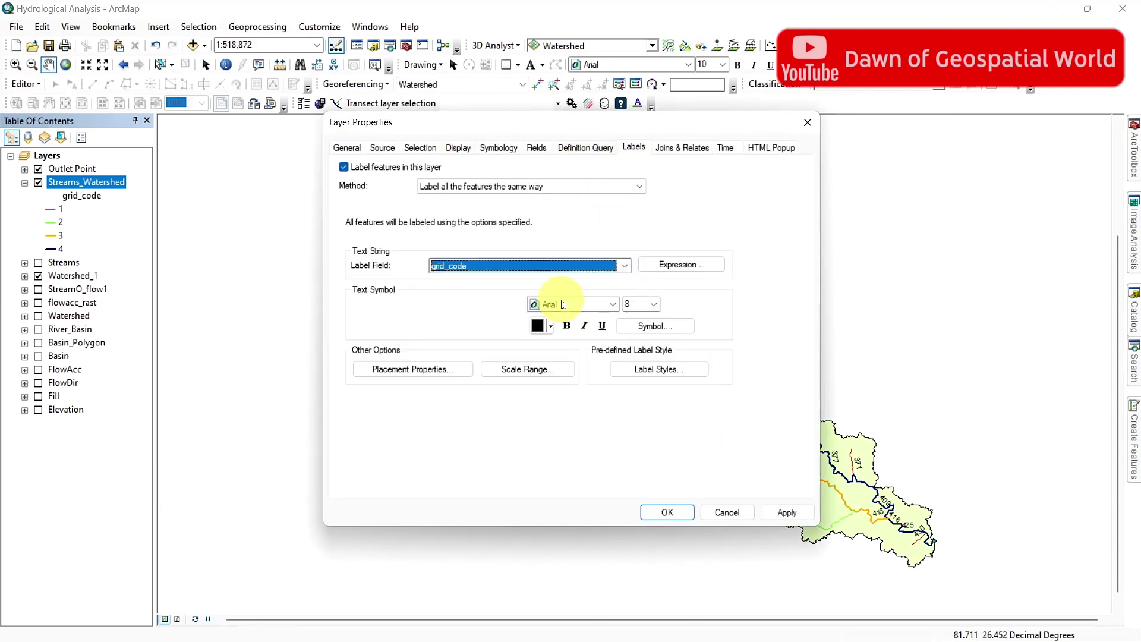
click(780, 515)
click(667, 511)
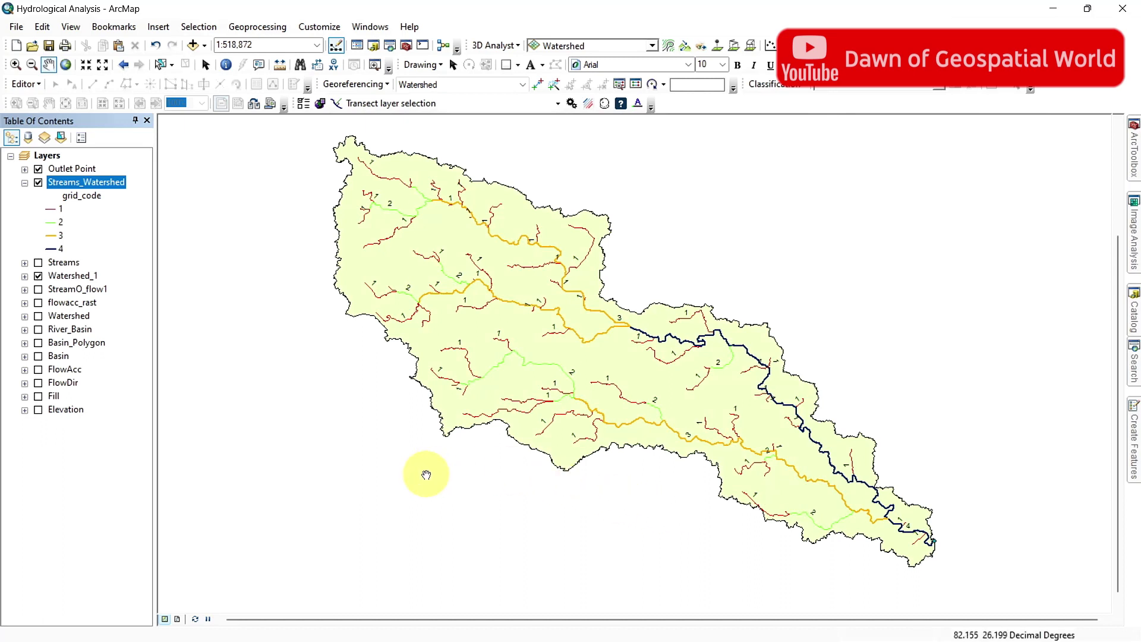